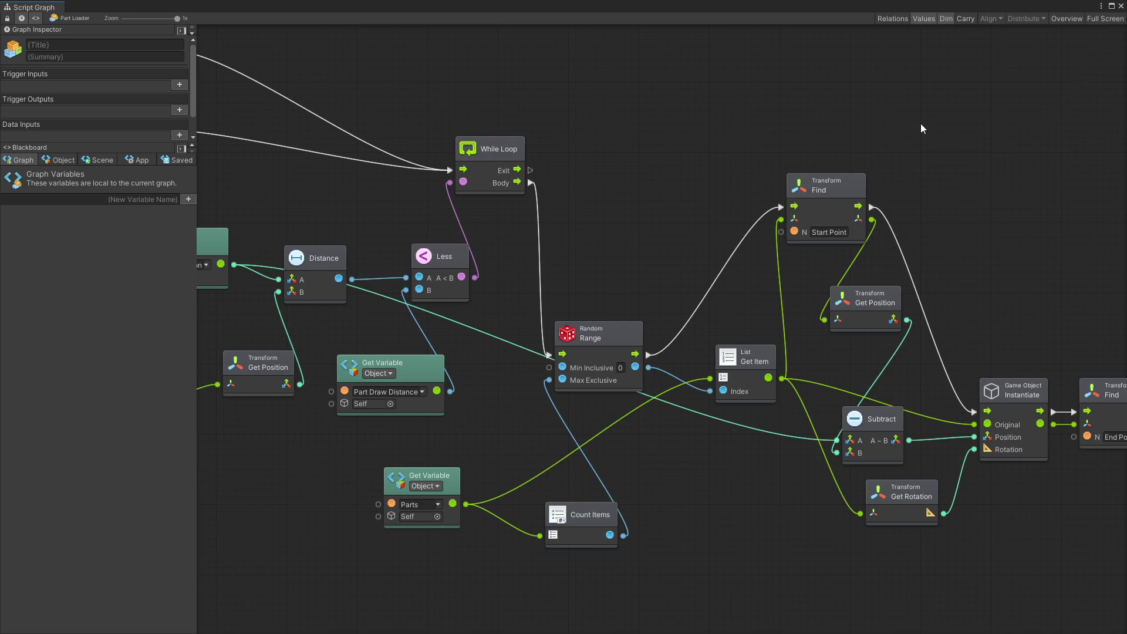
Step: Search 'if' in the Part Loader graph's fuzzy finder and add an If (Control) node
right_click(673, 121)
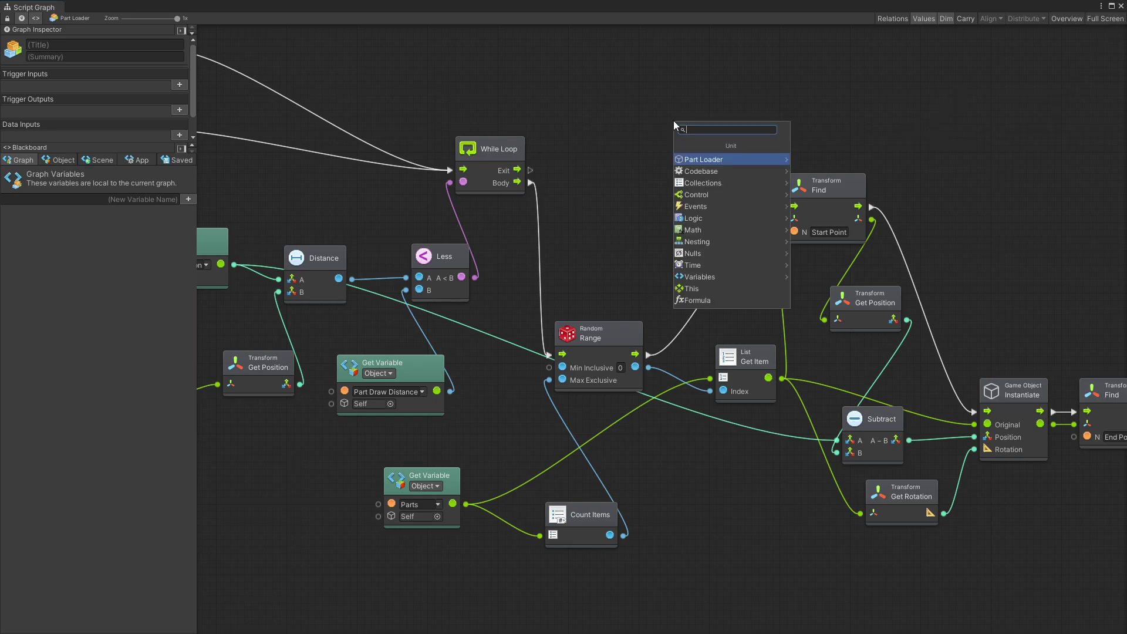
text(if)
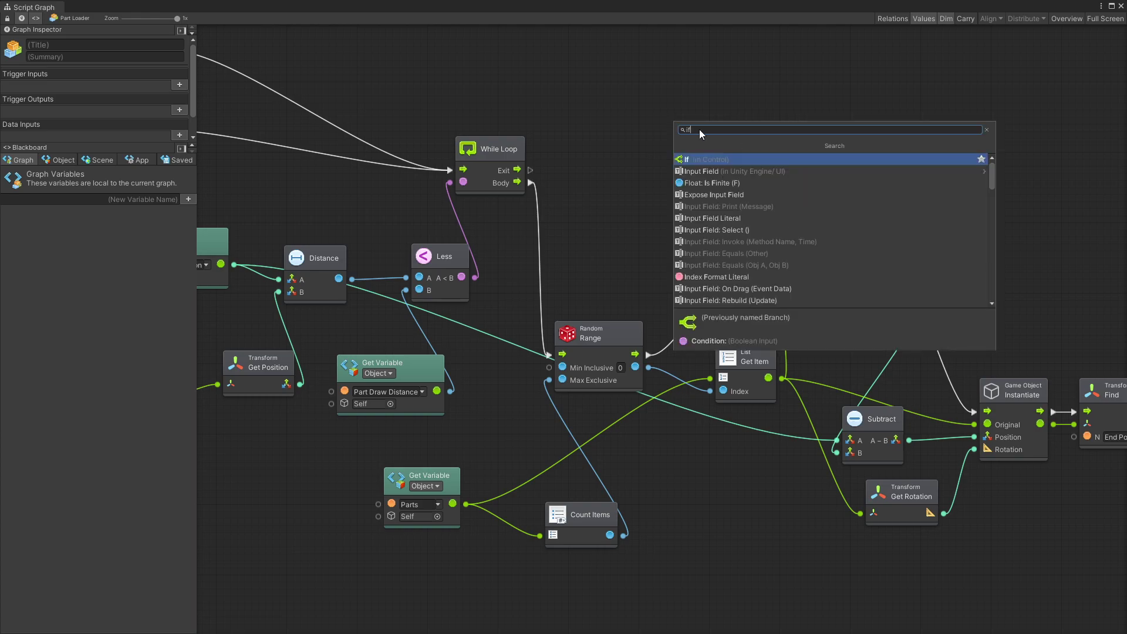
click(700, 162)
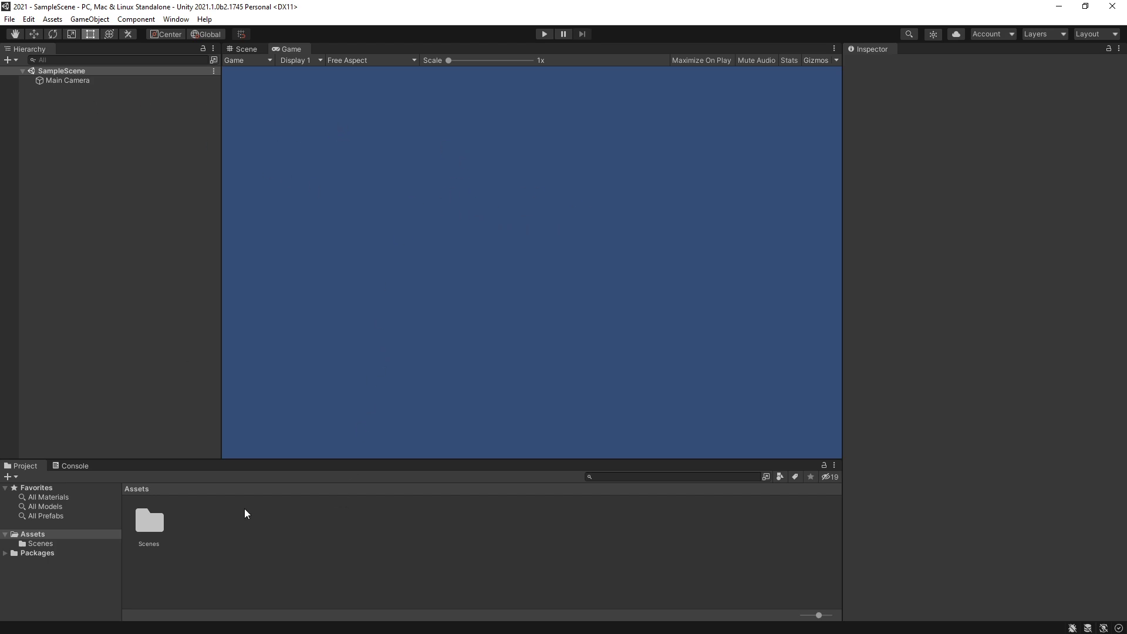
Step: Create a Visual Scripting Script Graph asset in Assets named 'sadfsdf'
right_click(215, 528)
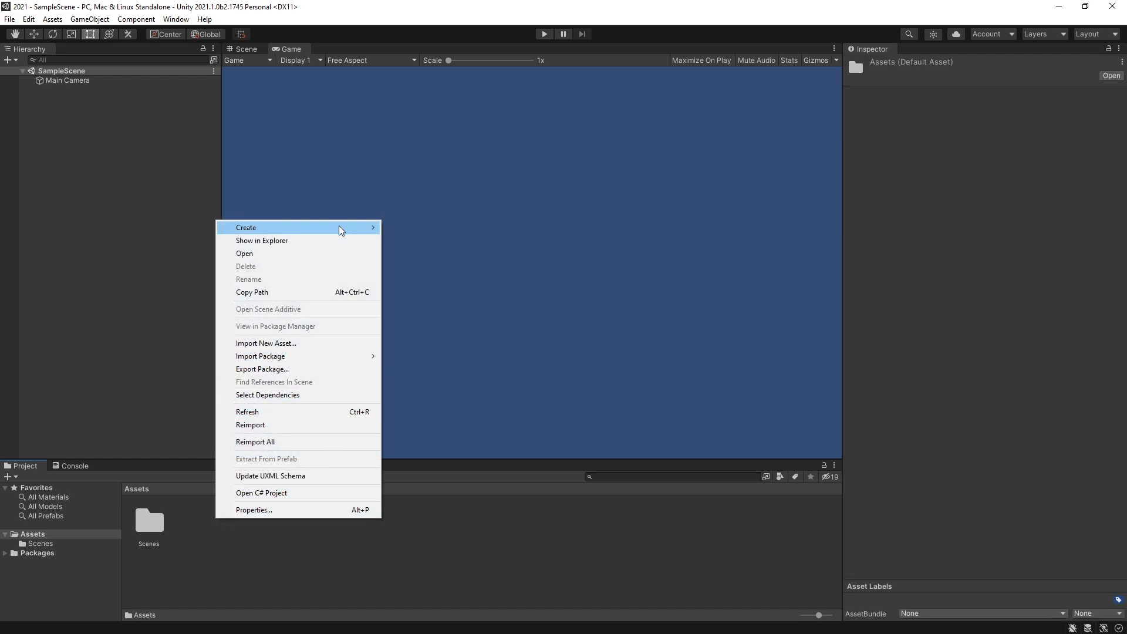
mouse_move(342, 231)
mouse_move(451, 168)
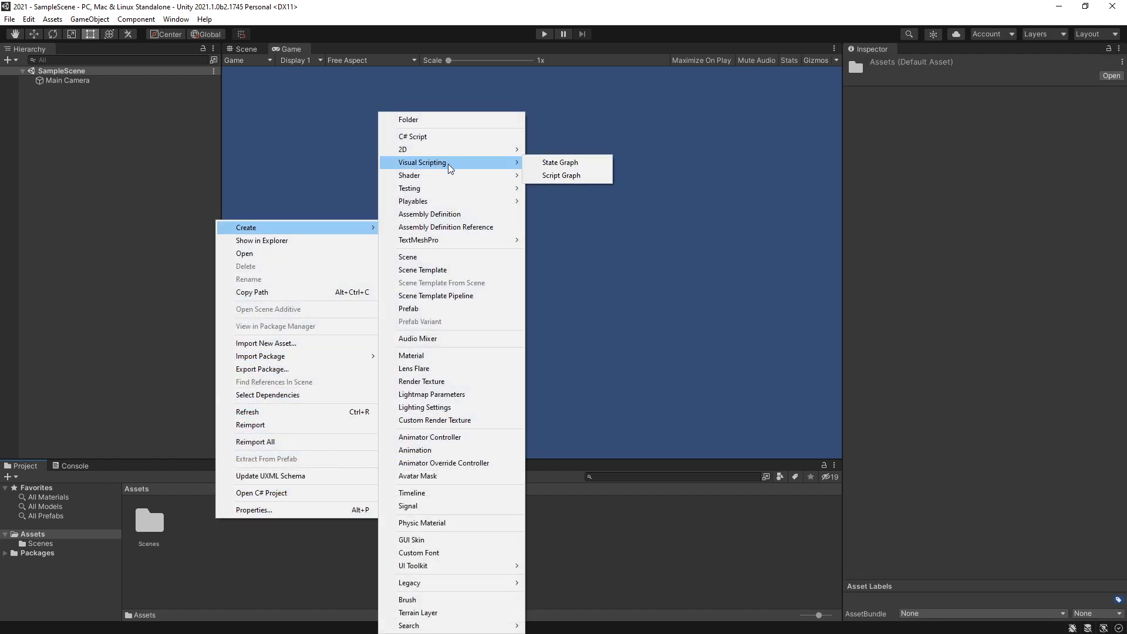
click(566, 178)
text(sadfsd)
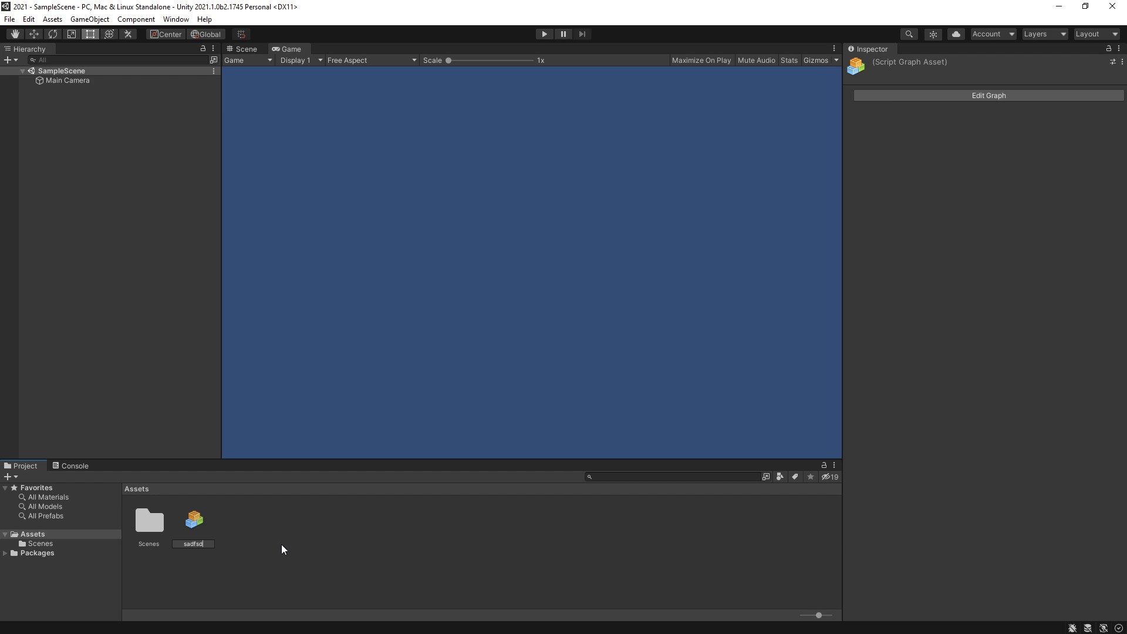
text(f)
key(Return)
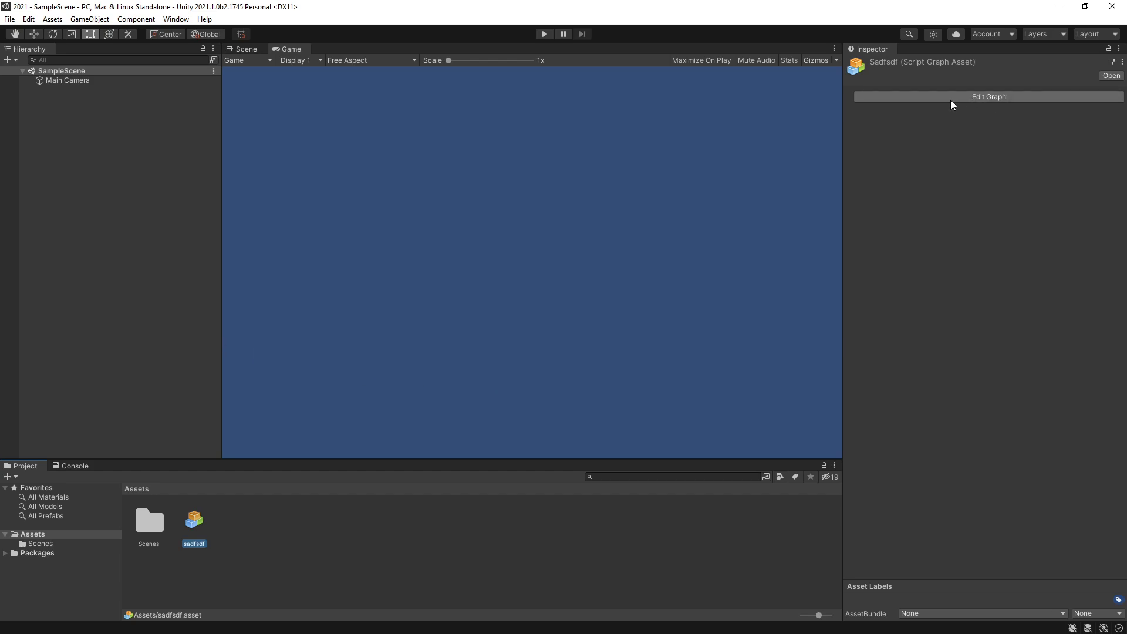
Step: Add a Script Machine to Main Camera, set its Source to Embed, and open the graph
click(97, 78)
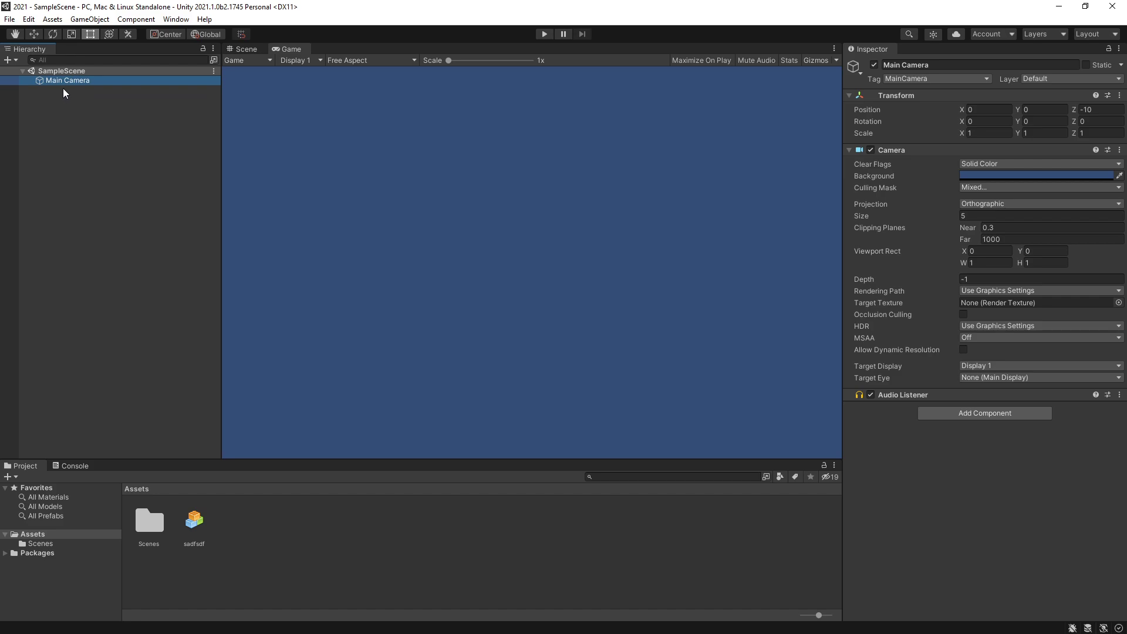
click(962, 412)
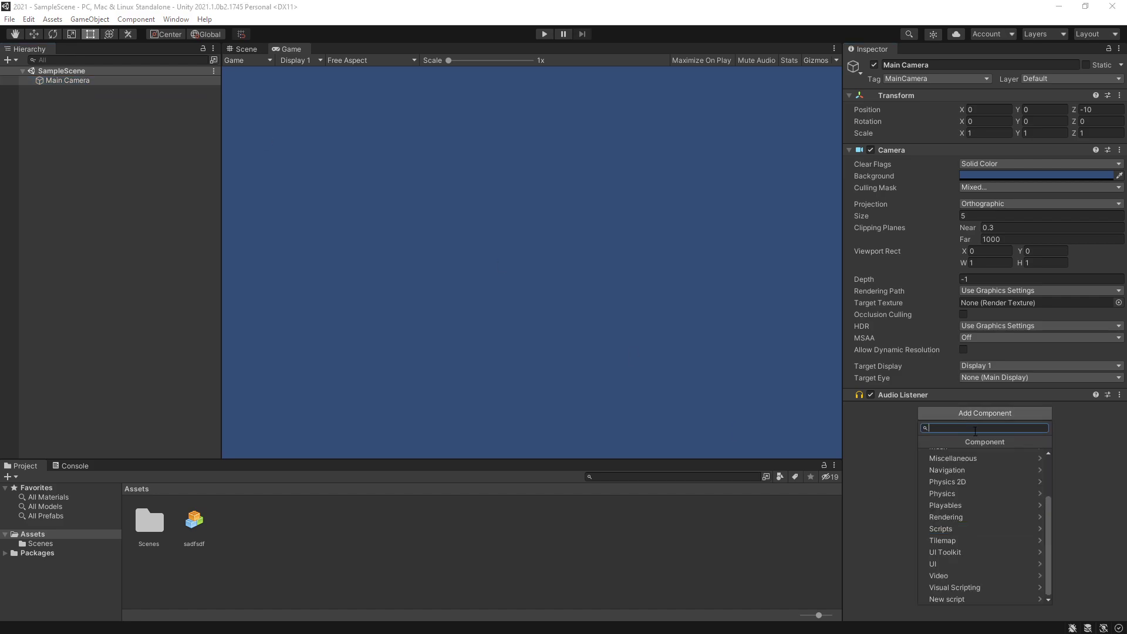
click(986, 589)
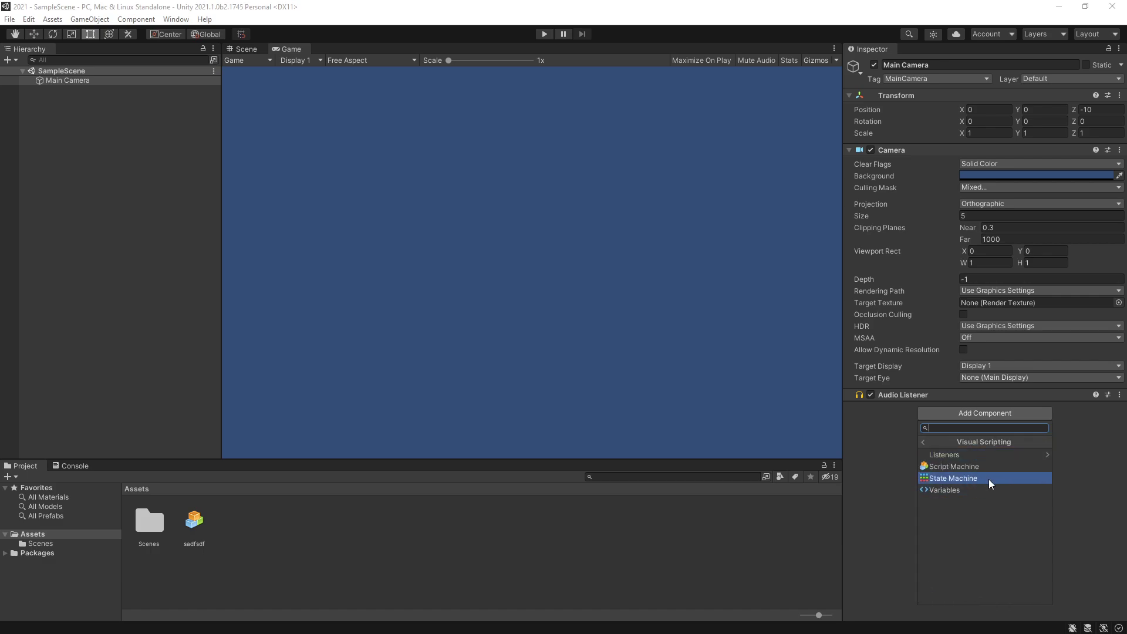
click(961, 467)
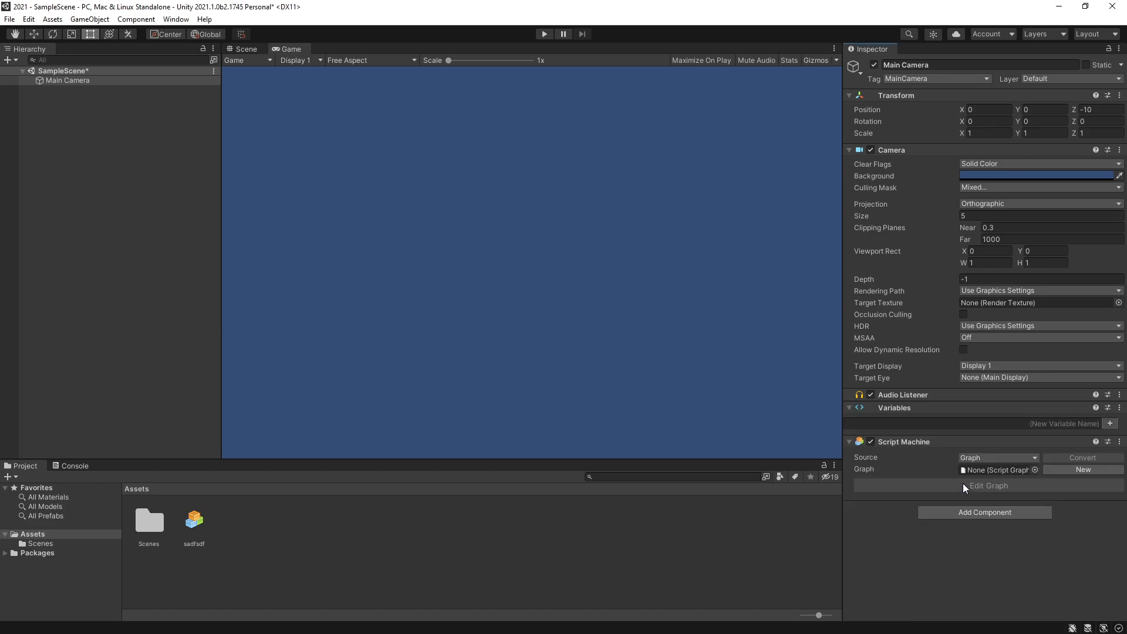
click(989, 458)
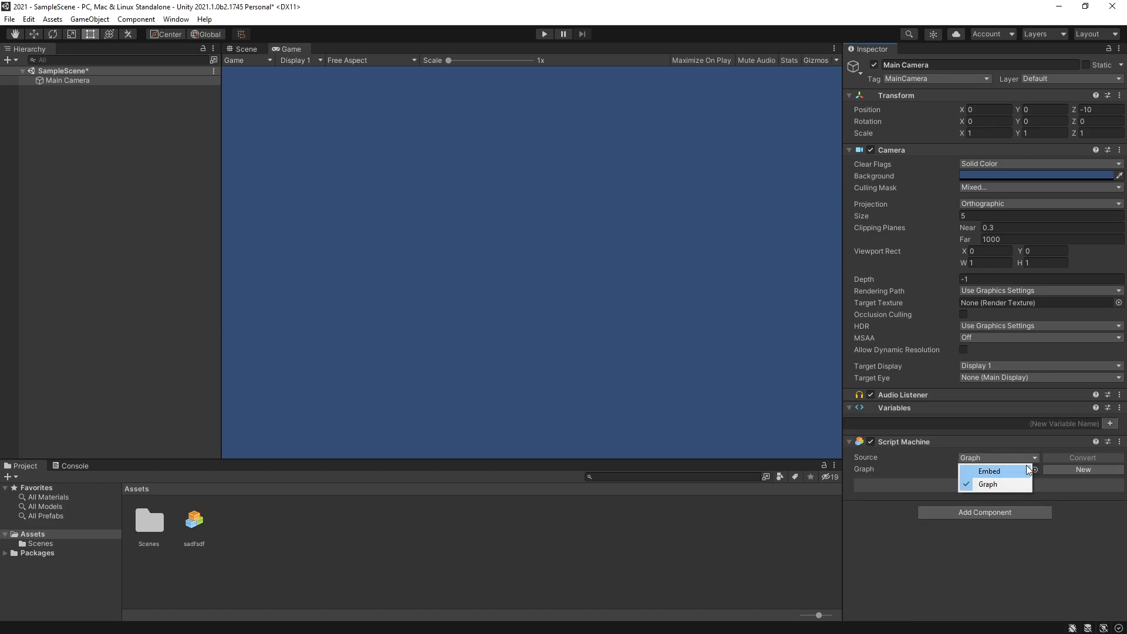
click(1025, 468)
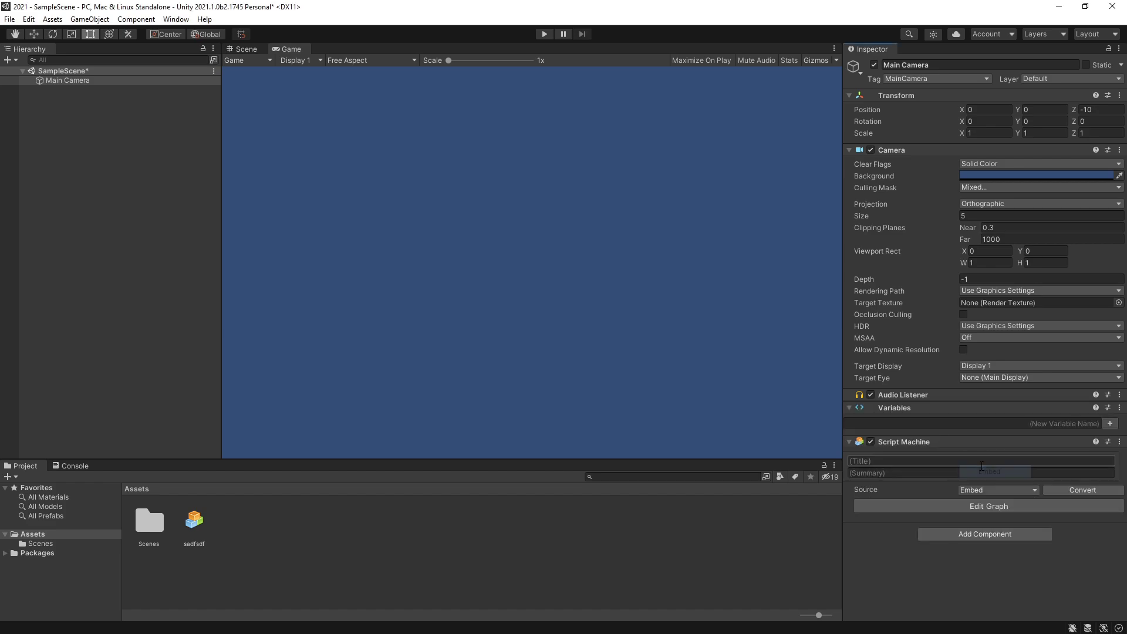
click(984, 506)
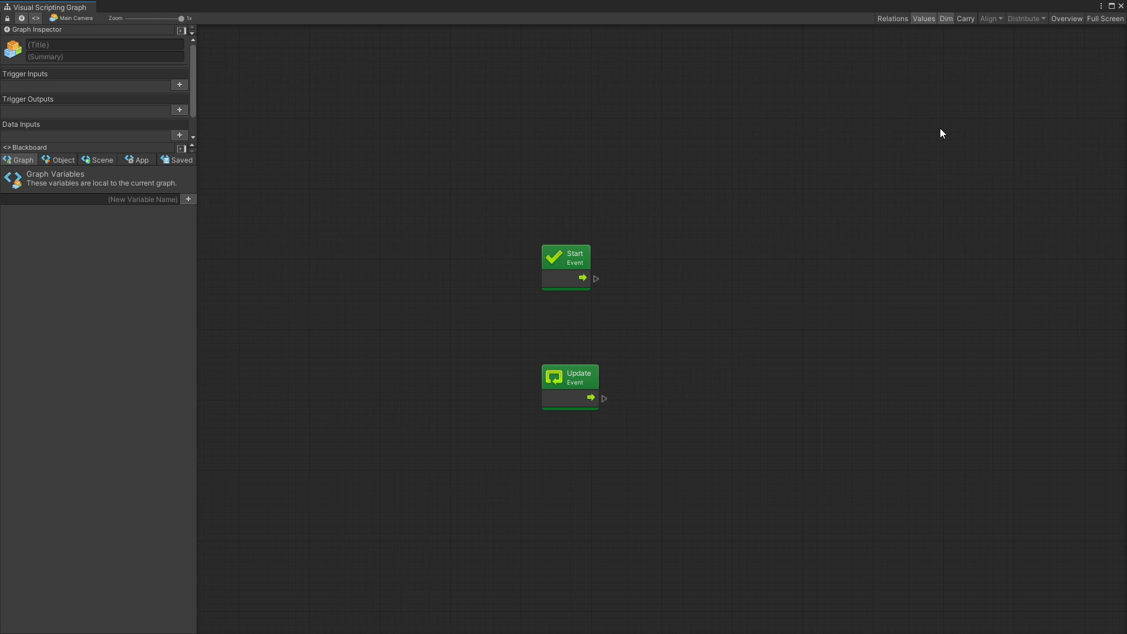
Step: Close the Visual Scripting Graph window after viewing the Start and Update events
click(1120, 6)
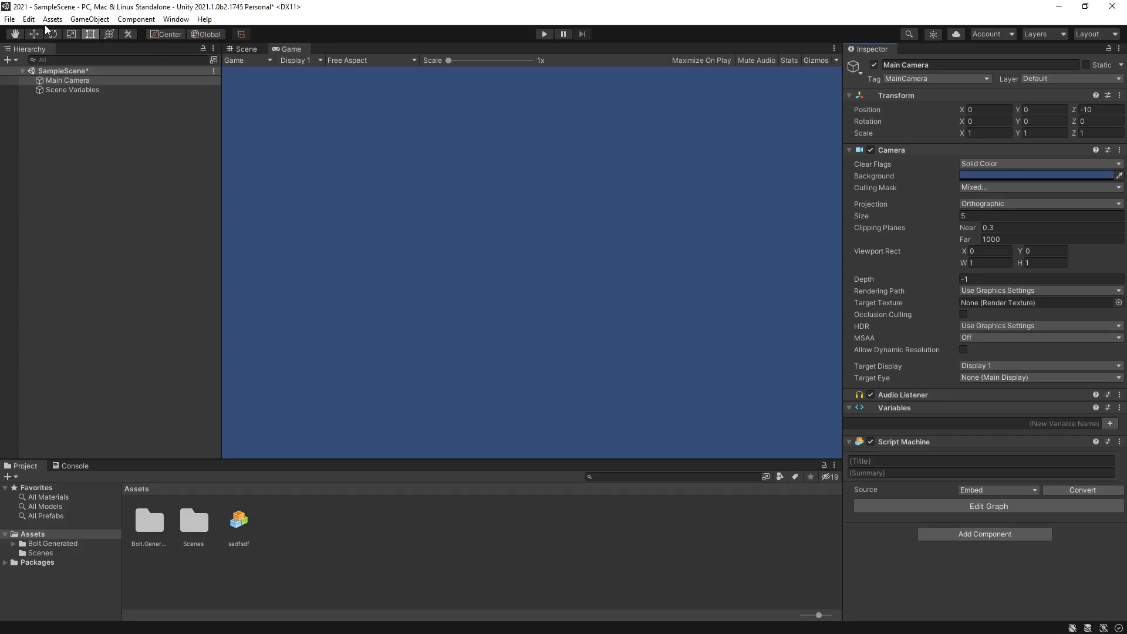
Step: Browse the Window, Component and Edit menus to locate Project Settings
click(176, 19)
click(162, 20)
click(163, 20)
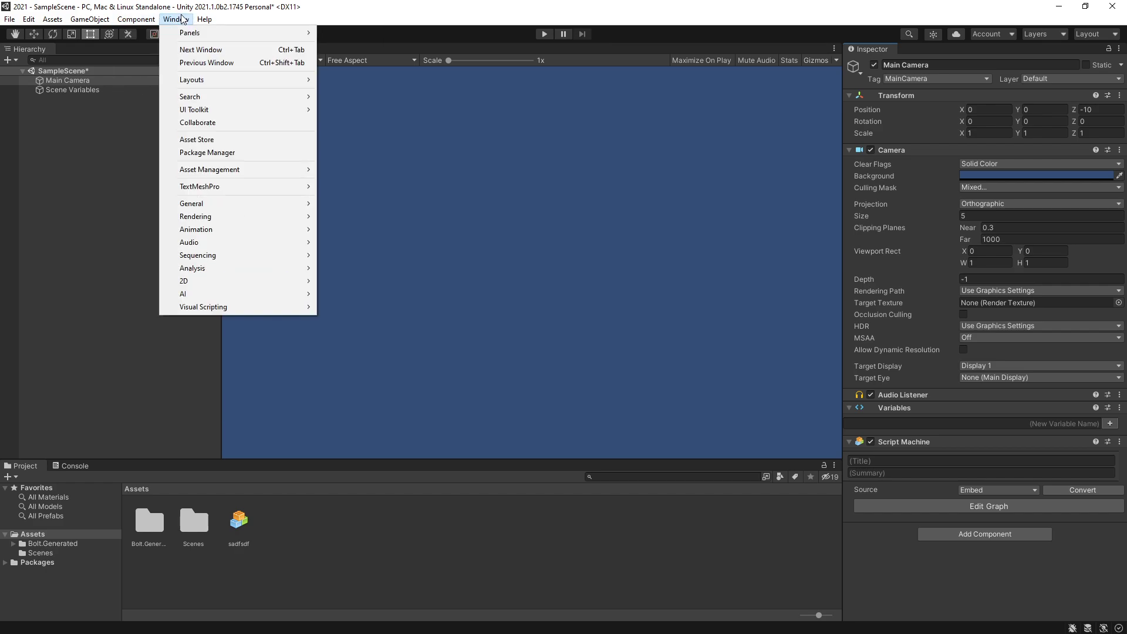
click(139, 19)
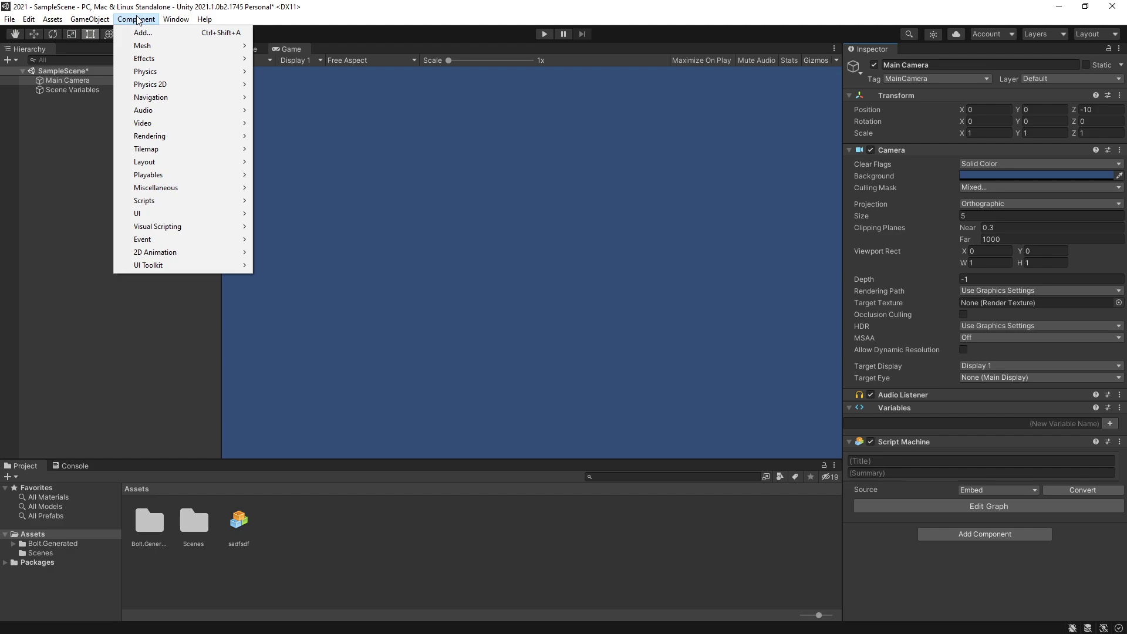
mouse_move(167, 21)
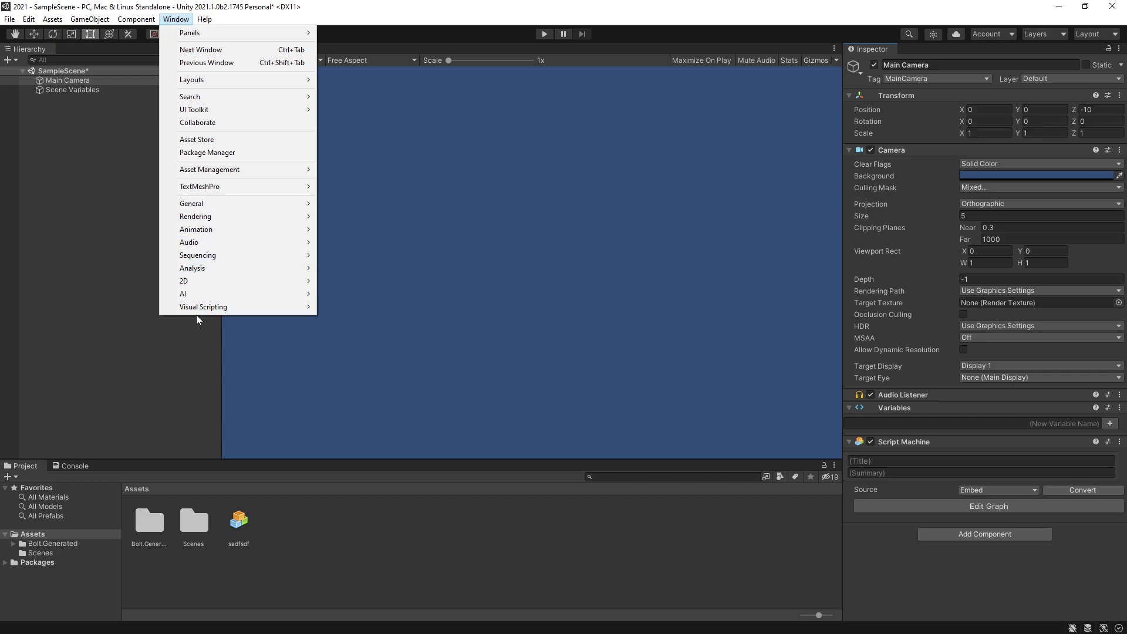
mouse_move(194, 308)
mouse_move(28, 19)
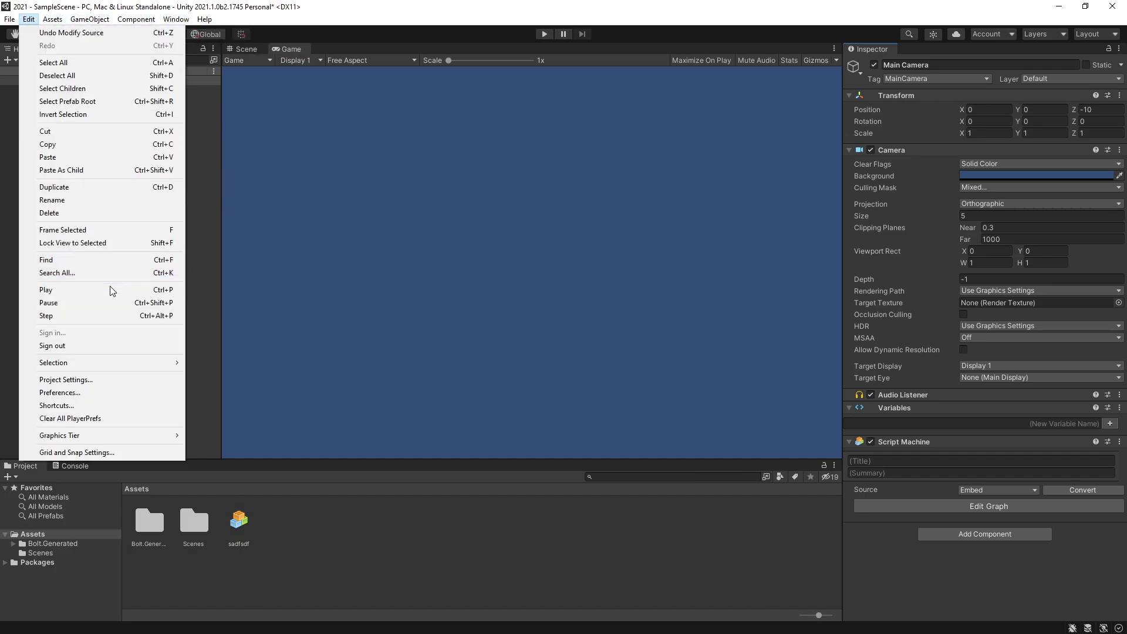
Step: Review the Visual Scripting Type Options and Node Library assembly lists in Project Settings
click(92, 382)
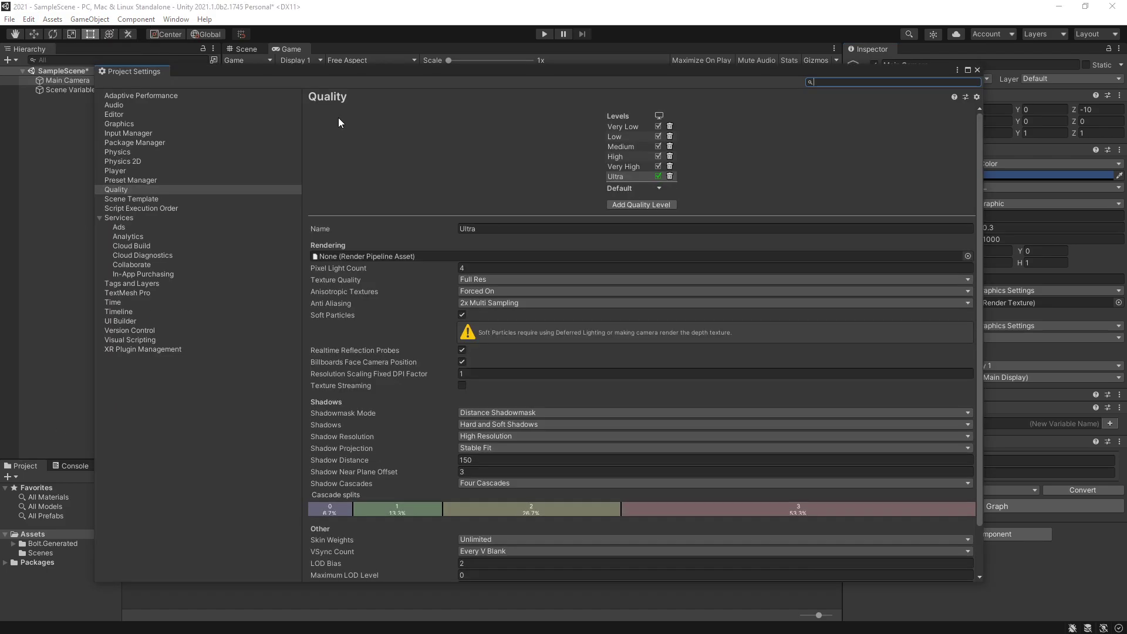
click(125, 340)
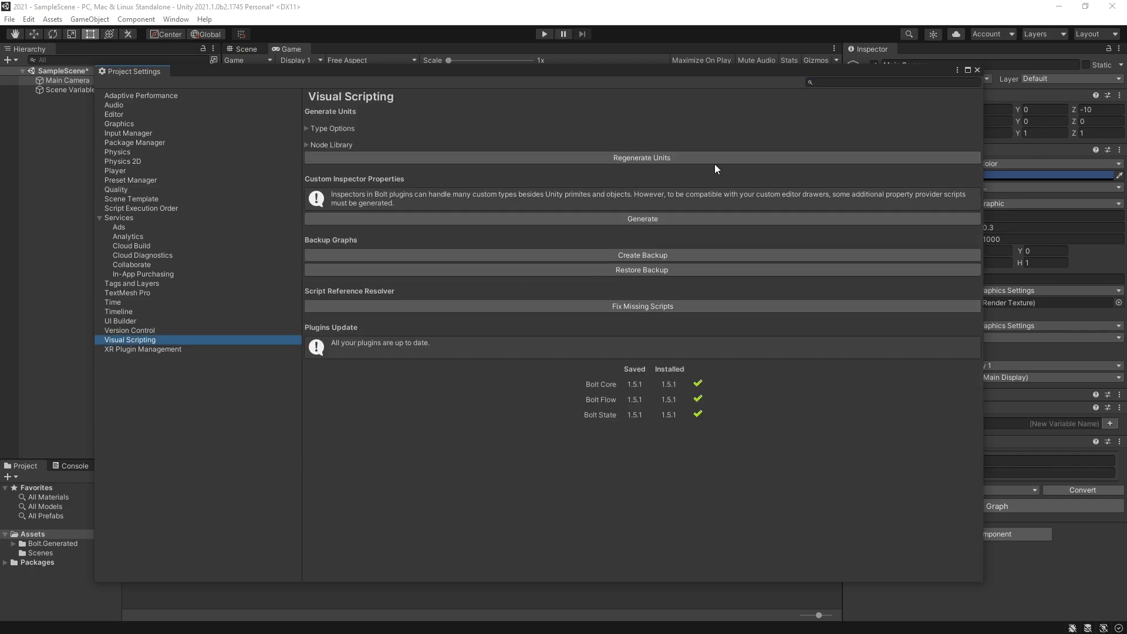
click(305, 127)
scroll(477, 425, down, 10)
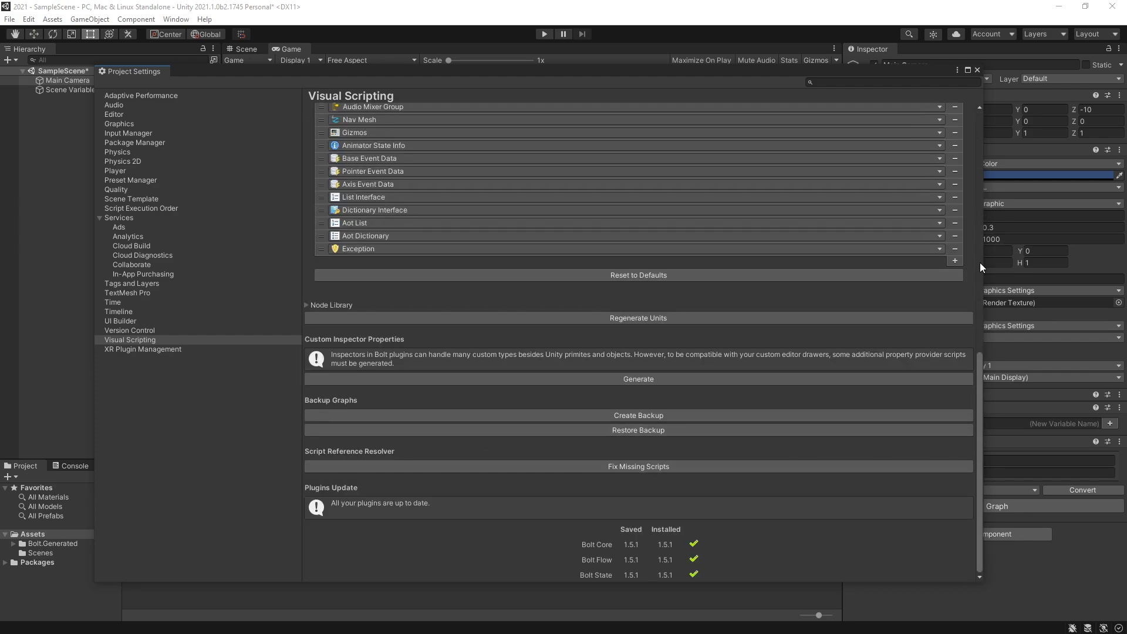
click(306, 306)
scroll(404, 311, down, 10)
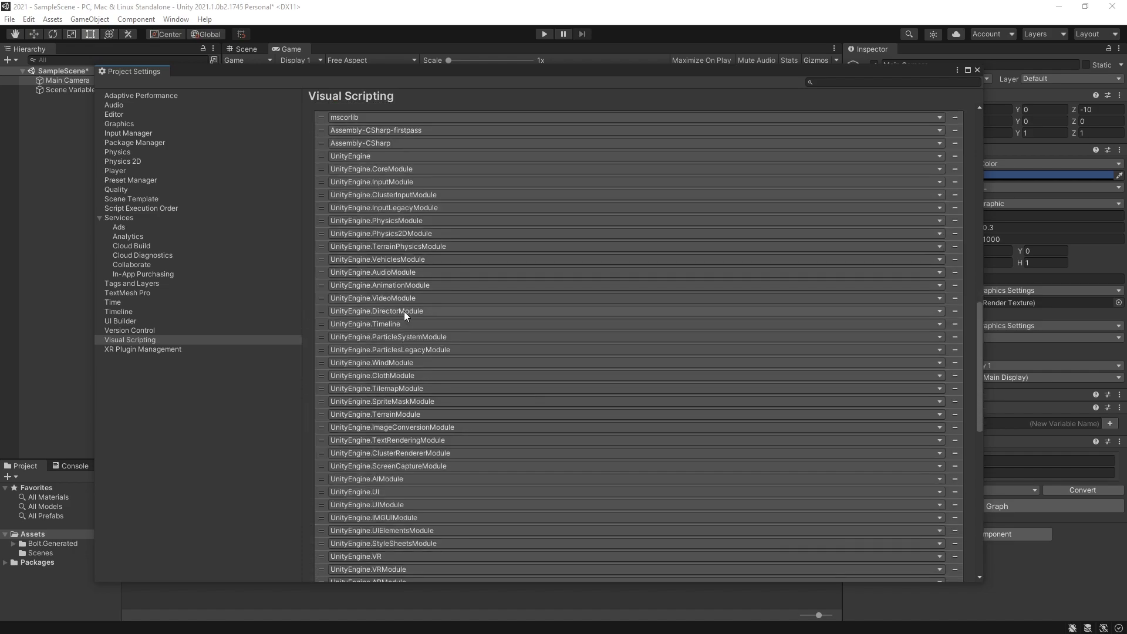
scroll(632, 378, up, 15)
scroll(639, 280, down, 15)
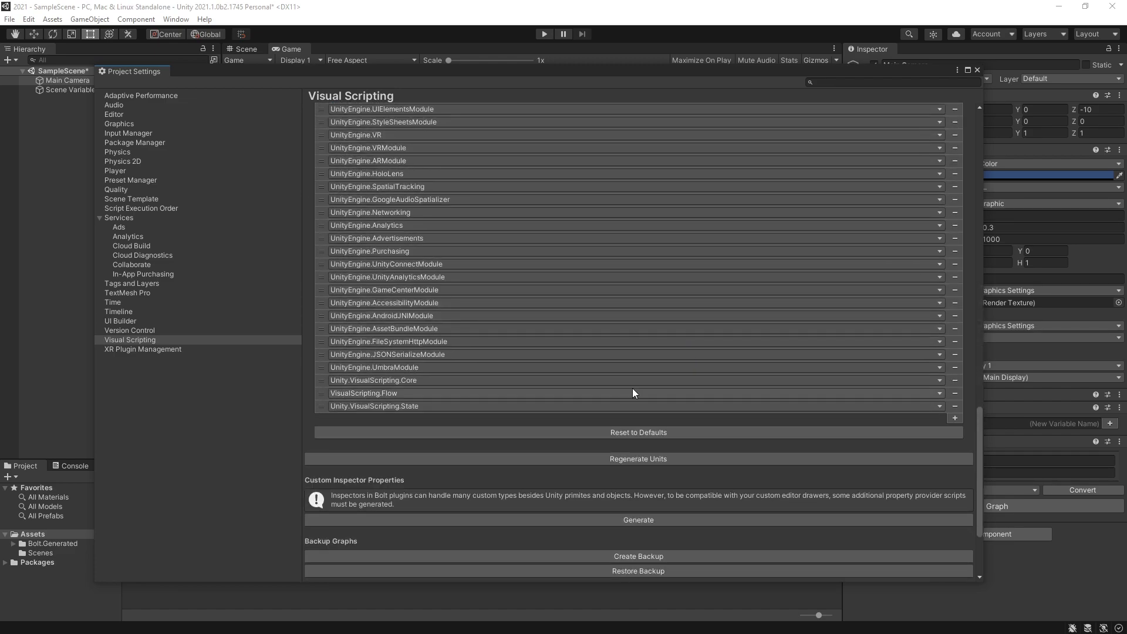
scroll(632, 391, down, 3)
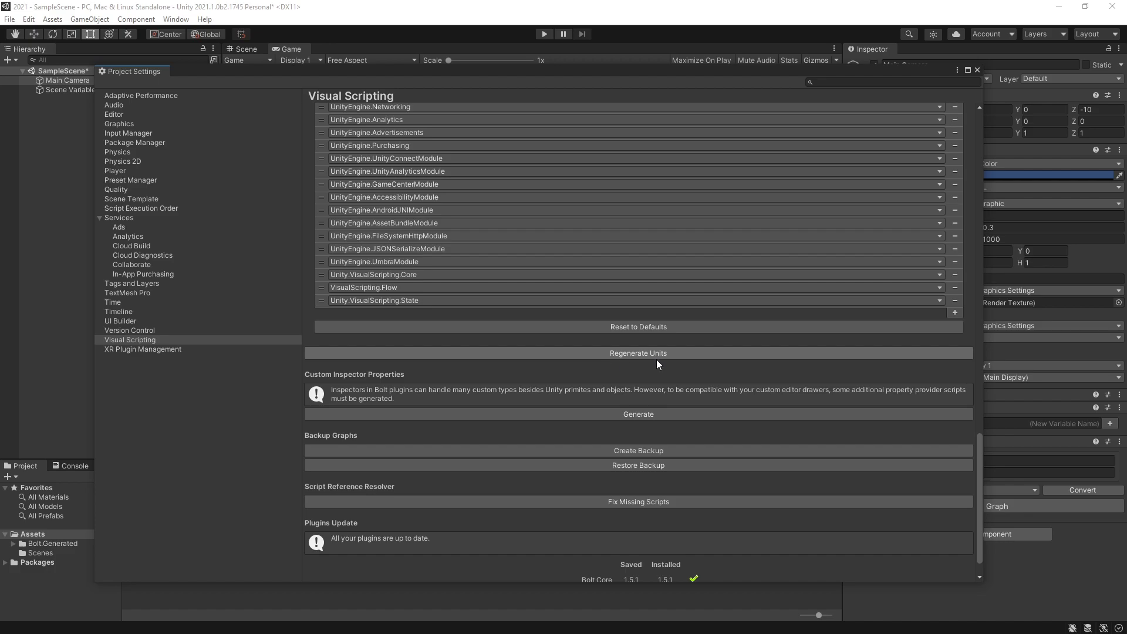
scroll(693, 376, down, 1)
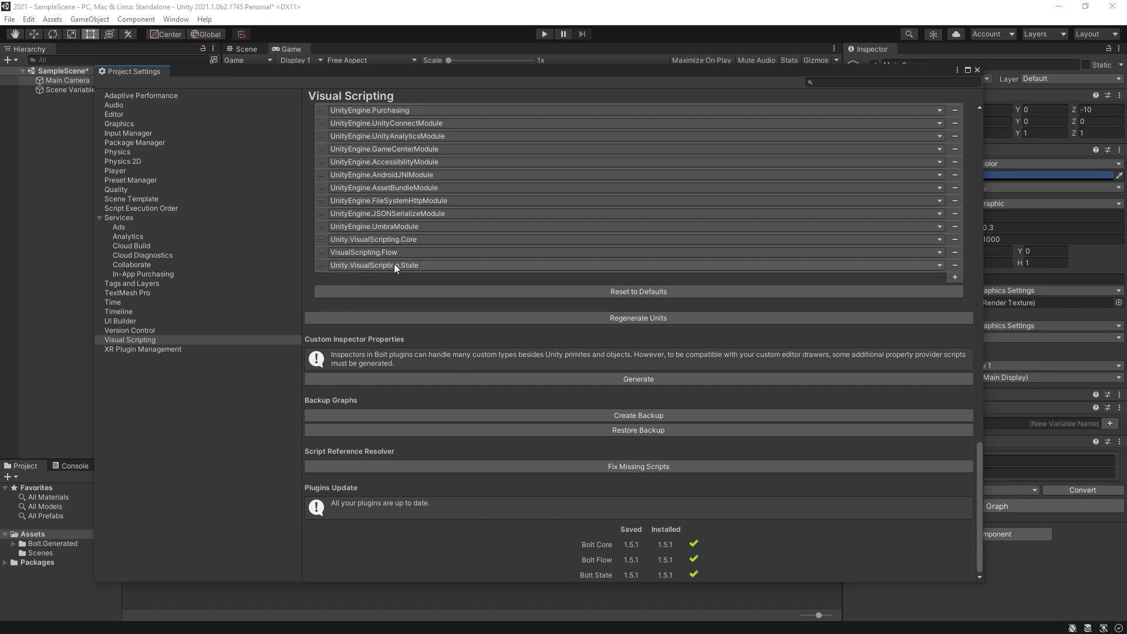
Step: Import the PhotonToBolt C# script into Assets and open it in Visual Studio
drag(393, 263, 379, 526)
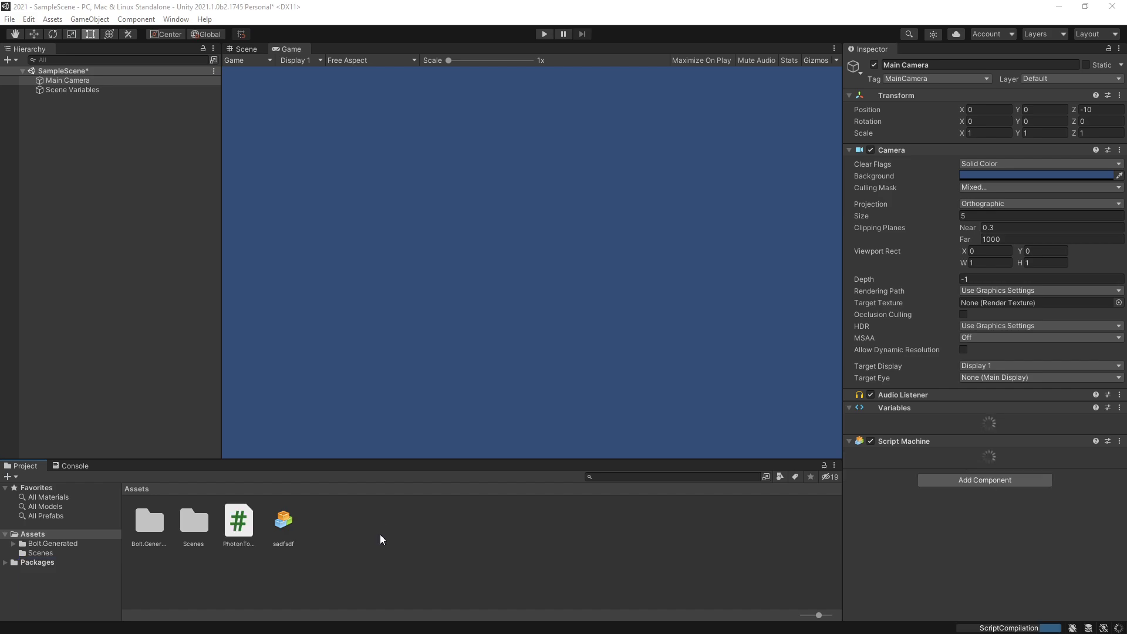
click(239, 524)
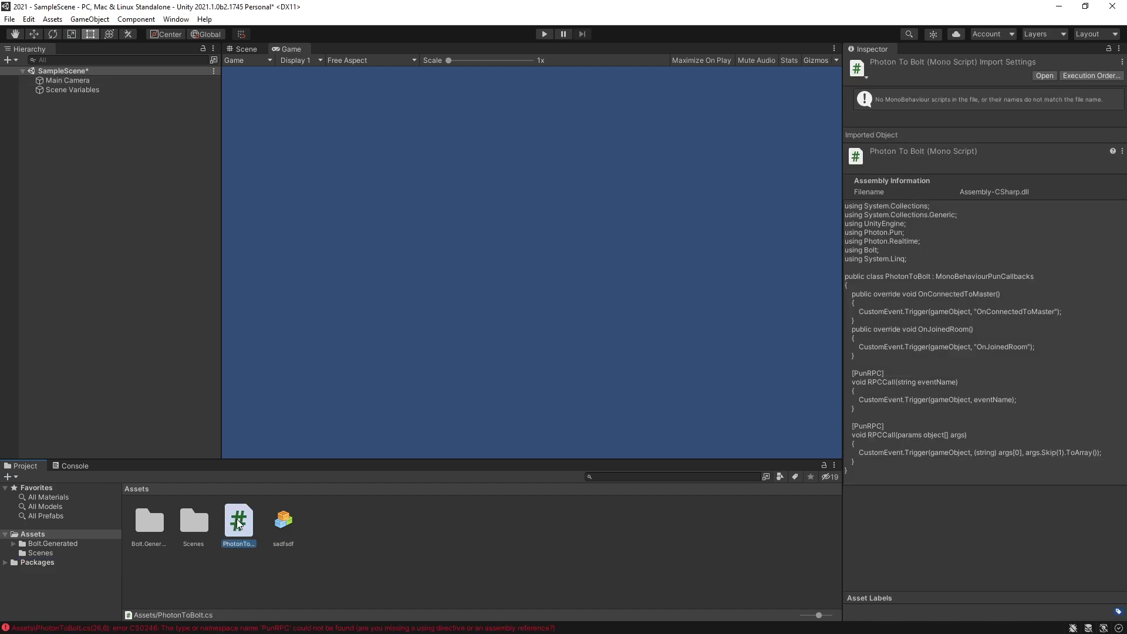
double_click(239, 524)
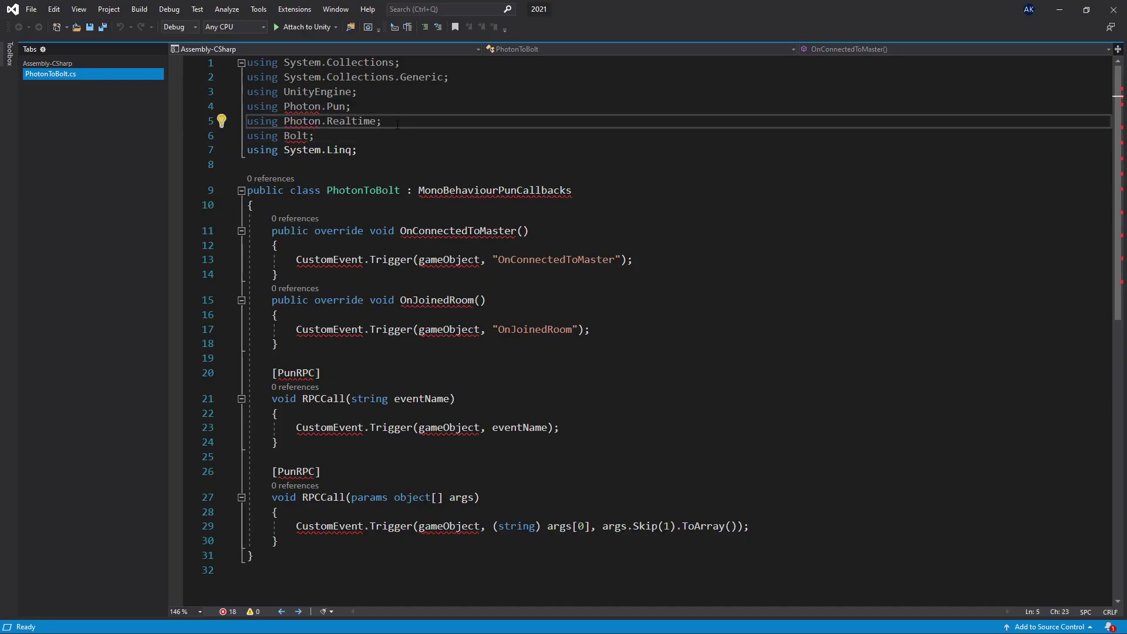
Step: Delete the two Photon using lines and remove PunCallbacks from the class declaration
drag(381, 121, 402, 95)
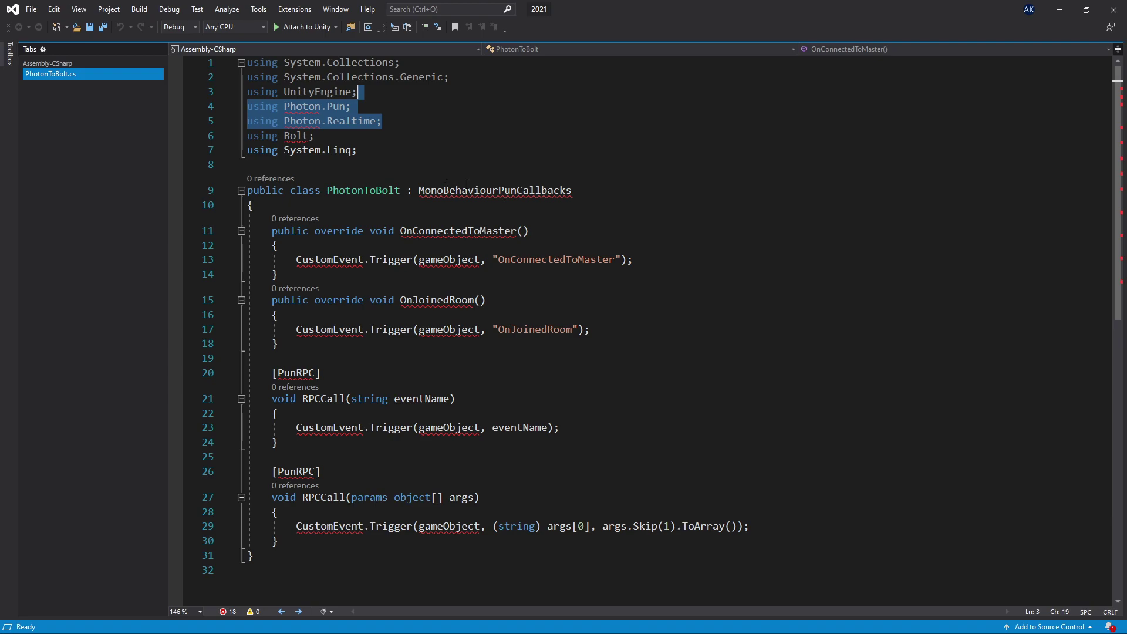
key(Delete)
drag(498, 161, 583, 164)
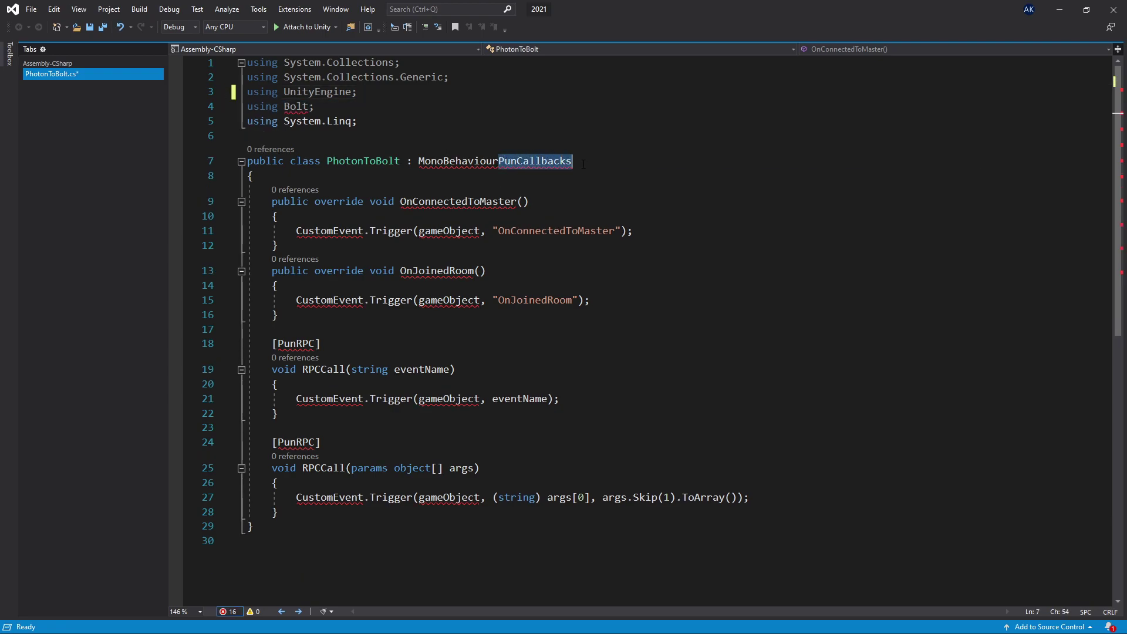
key(Delete)
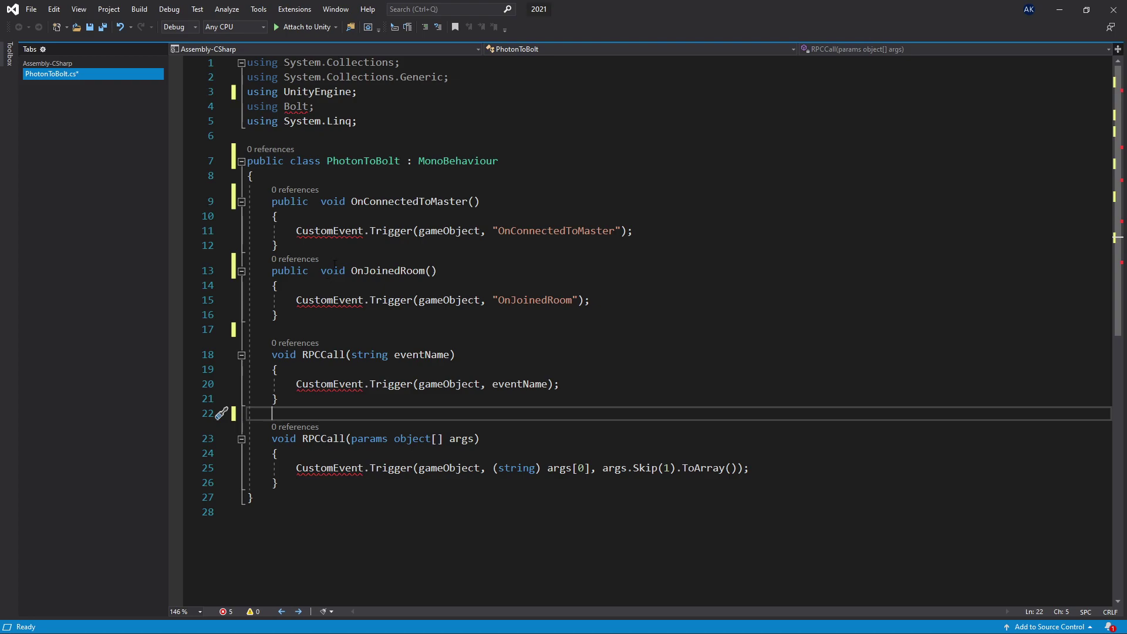
Step: Replace the Bolt namespace with Unity.VisualScripting and return to Unity to recompile
double_click(296, 108)
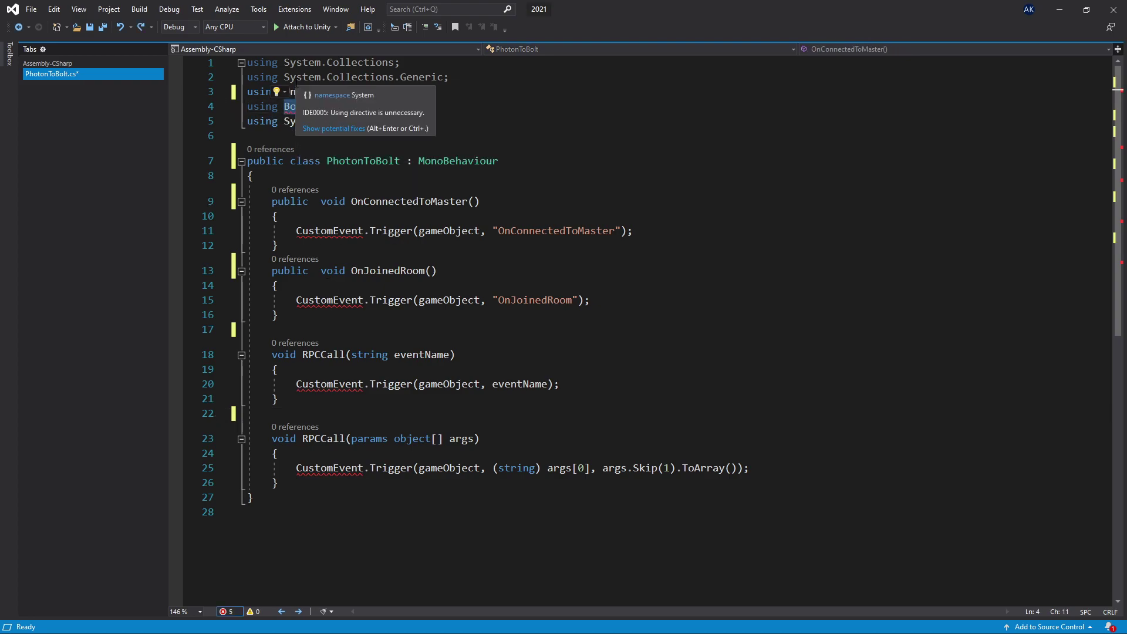
text(Unity.V)
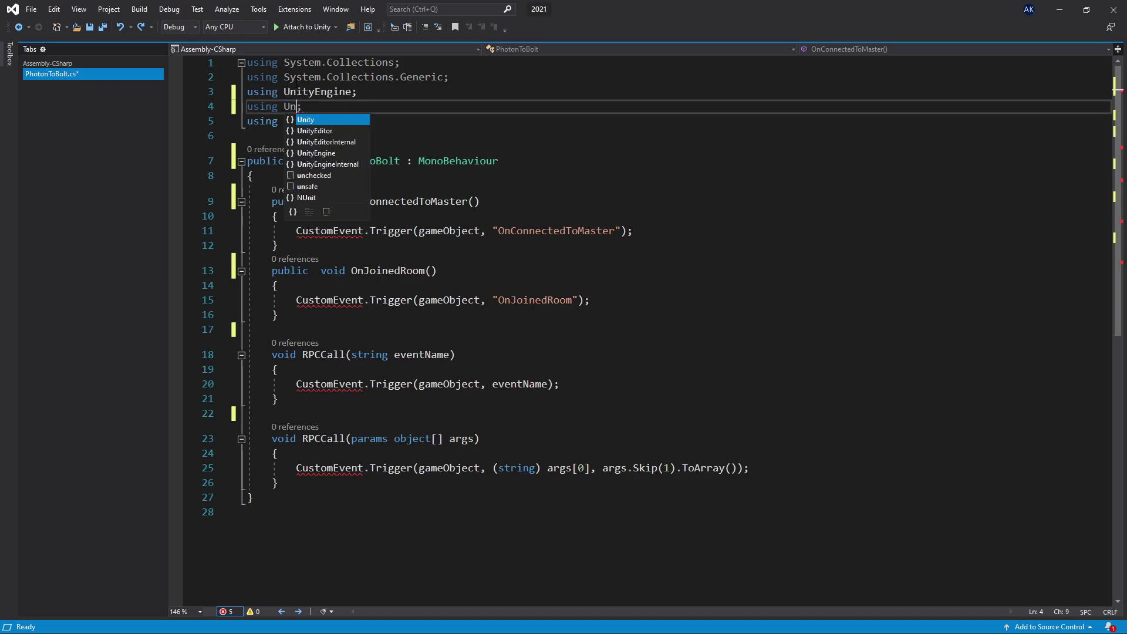
key(Tab)
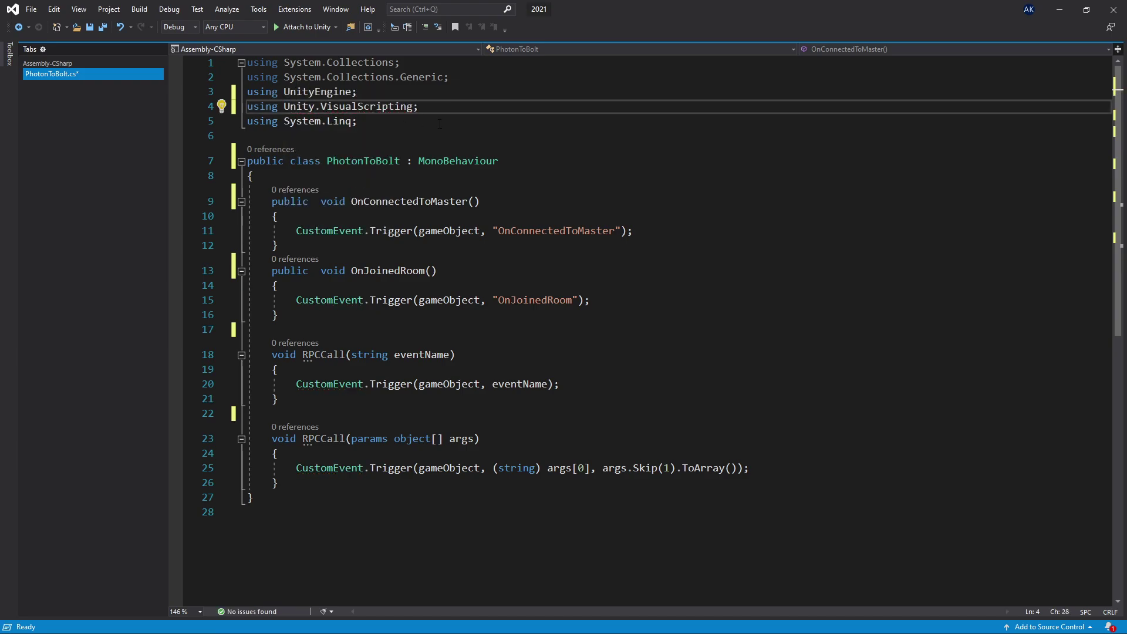
drag(284, 106, 423, 106)
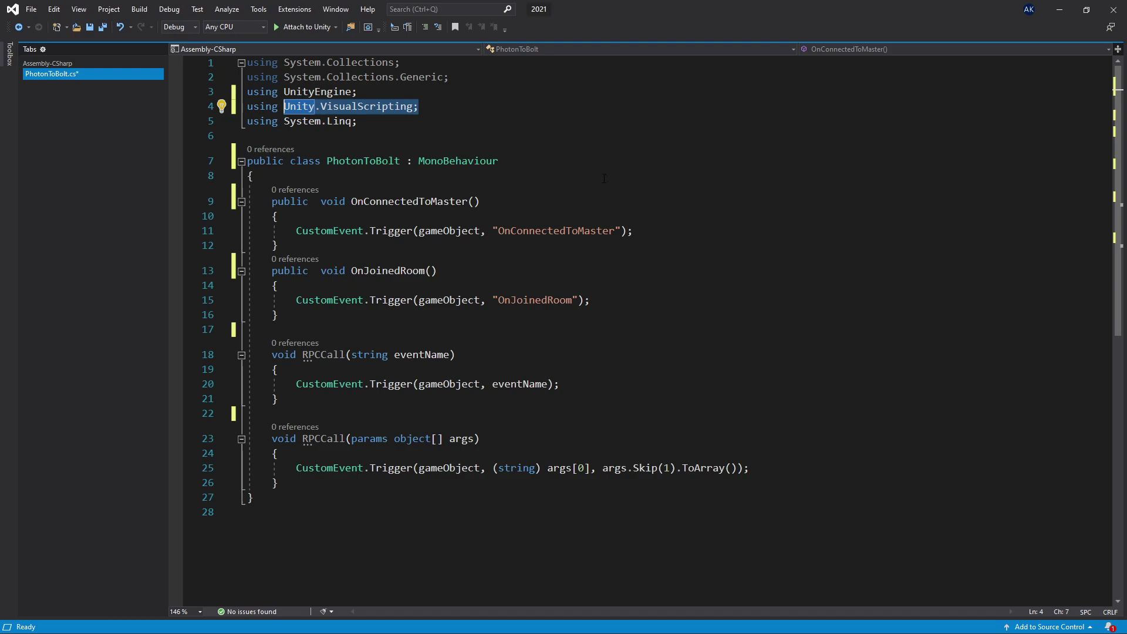
key(alt+Tab)
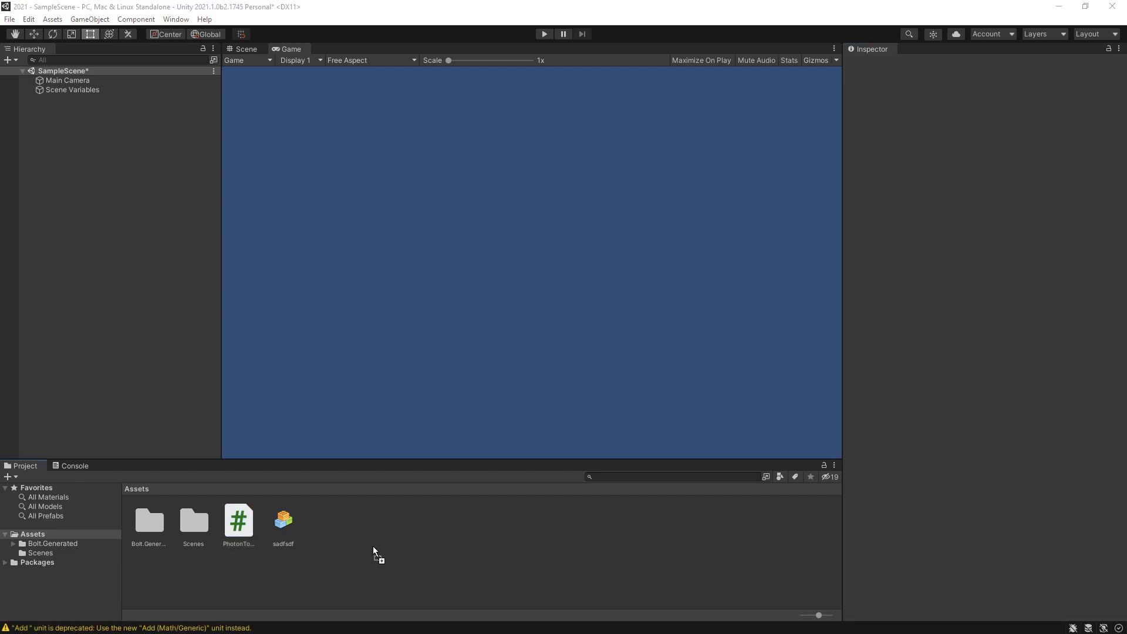
Step: Import the old PickUp_Bolt_Macro.asset into Assets and inspect it
drag(373, 551, 373, 552)
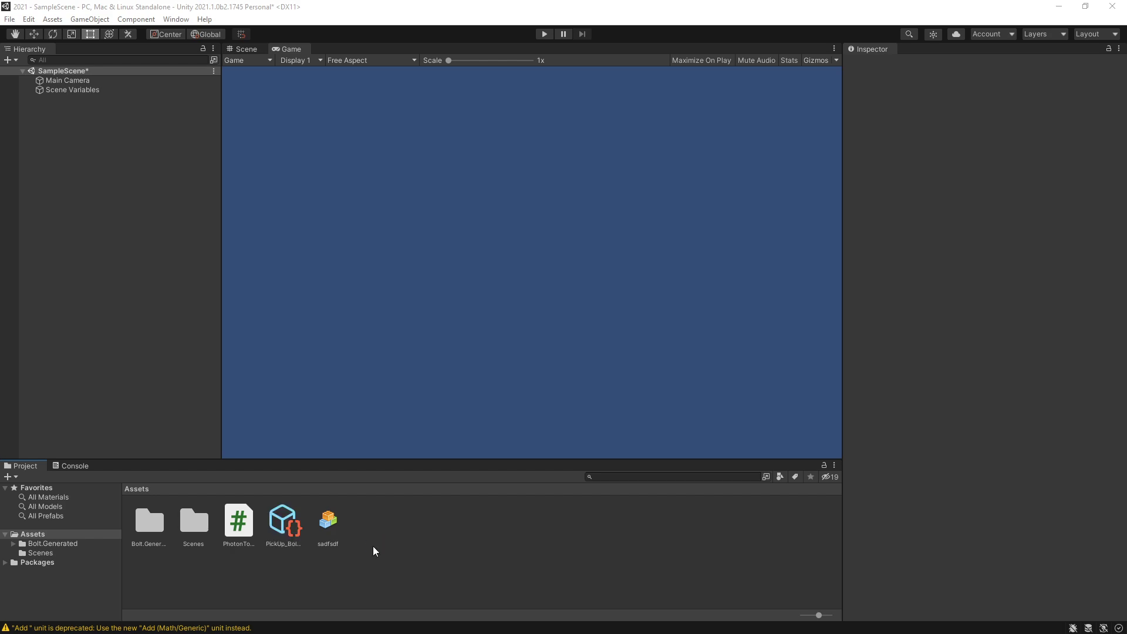
click(286, 530)
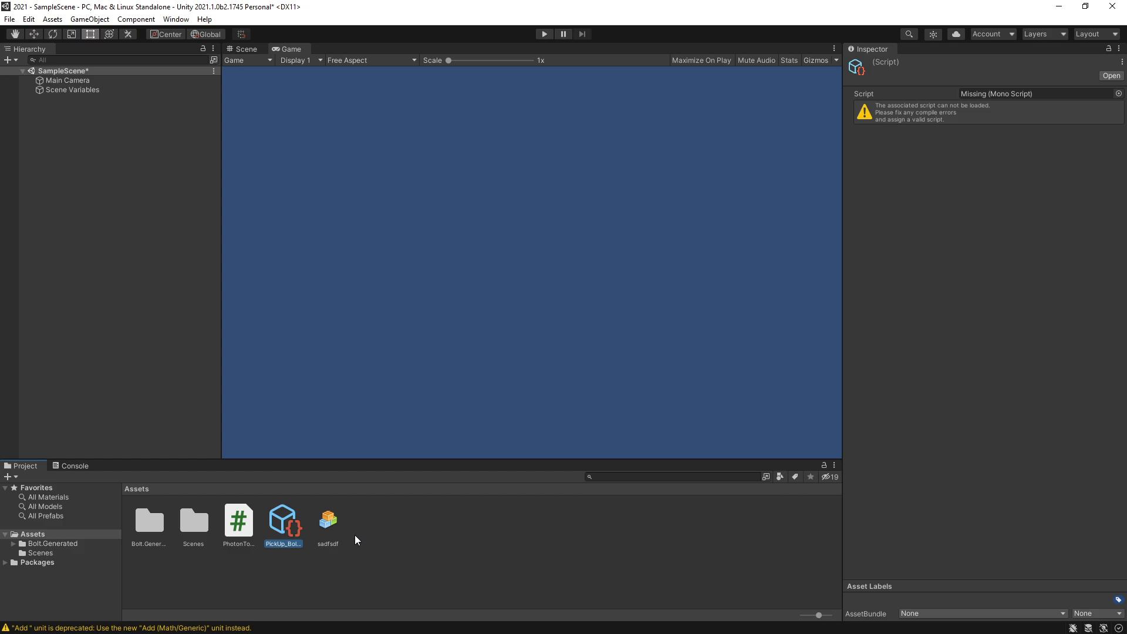
key(alt+Tab)
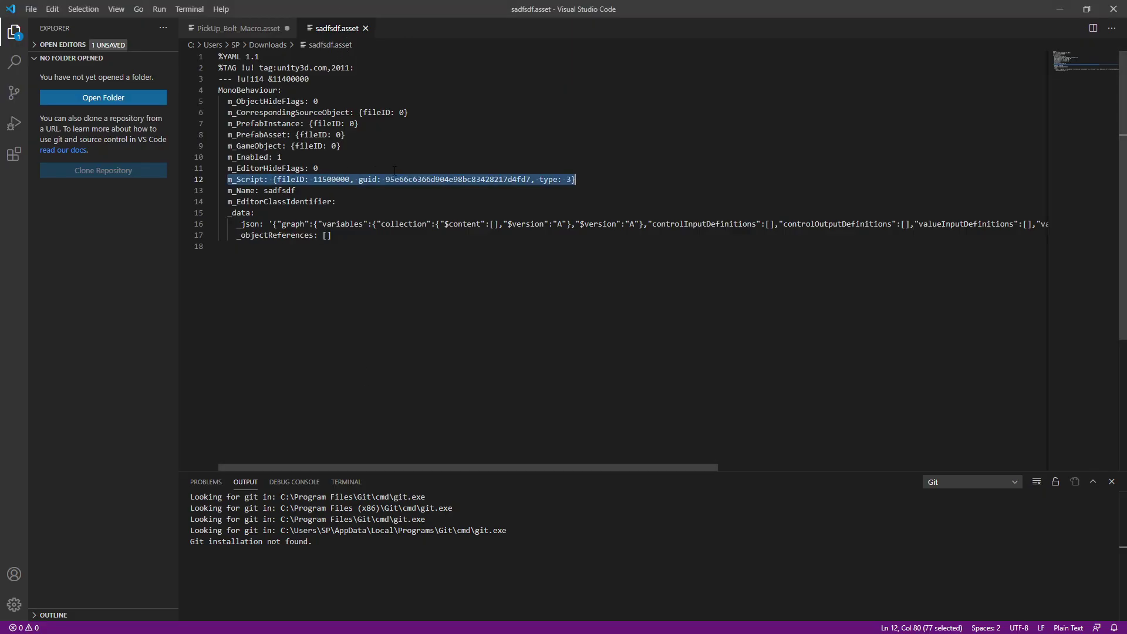
Step: Copy sadfsdf.asset's m_Script line over line 12 of PickUp_Bolt_Macro.asset and save
click(396, 174)
key(Home)
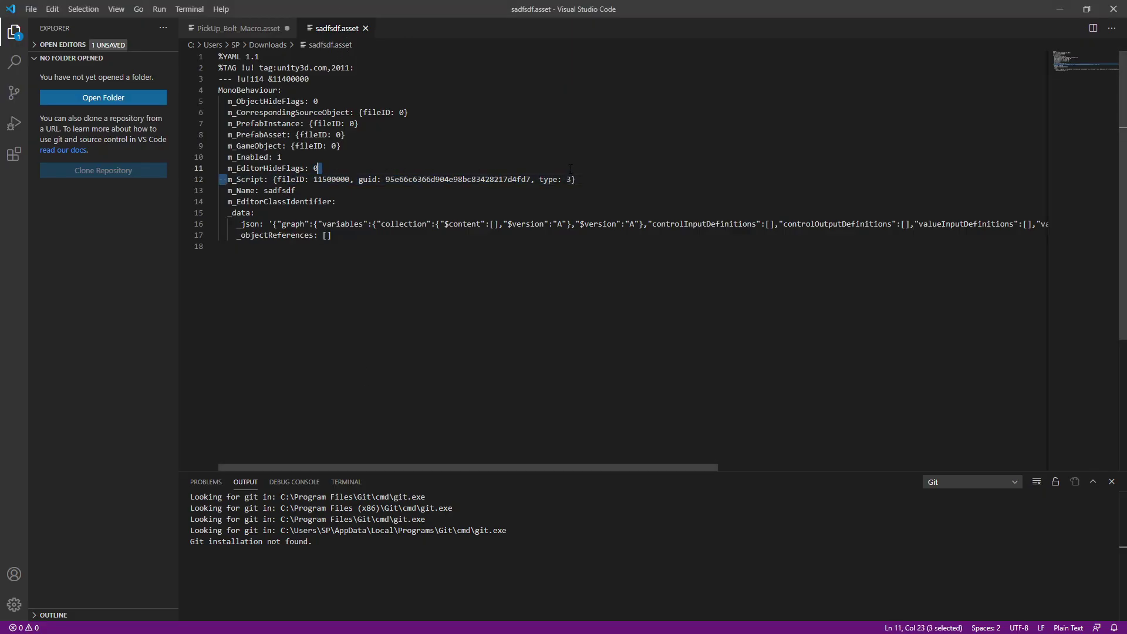
key(shift+End)
key(ctrl+Tab)
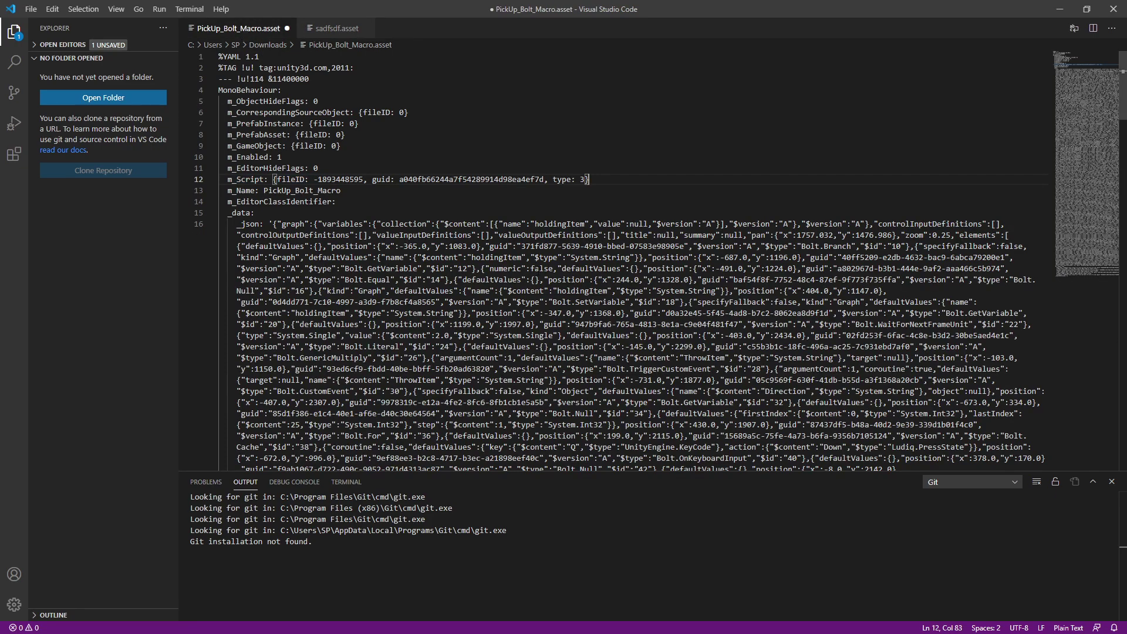
key(ctrl+z)
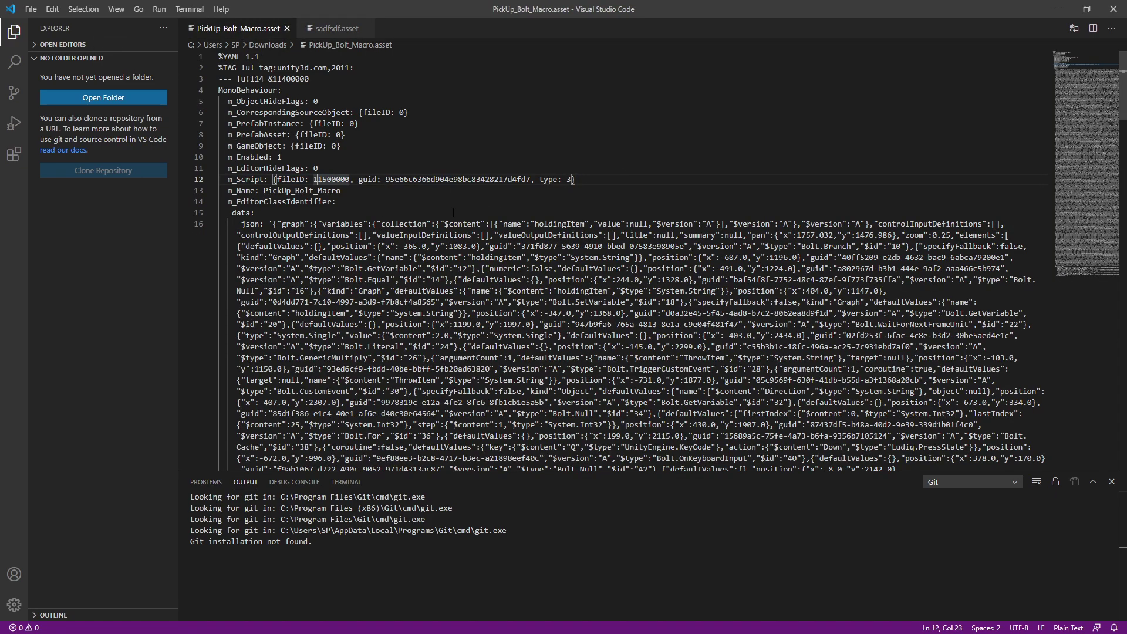
key(ctrl+y)
Step: Select the repaired PickUp_Bolt_Macro asset in Unity and open its graph
key(alt+Tab)
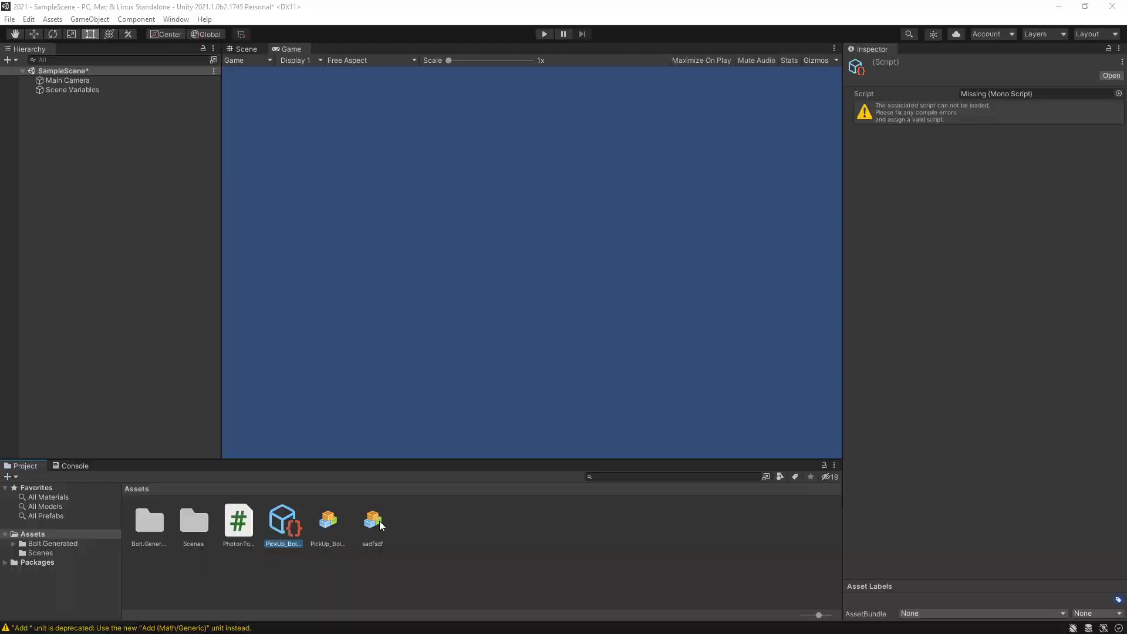
click(335, 522)
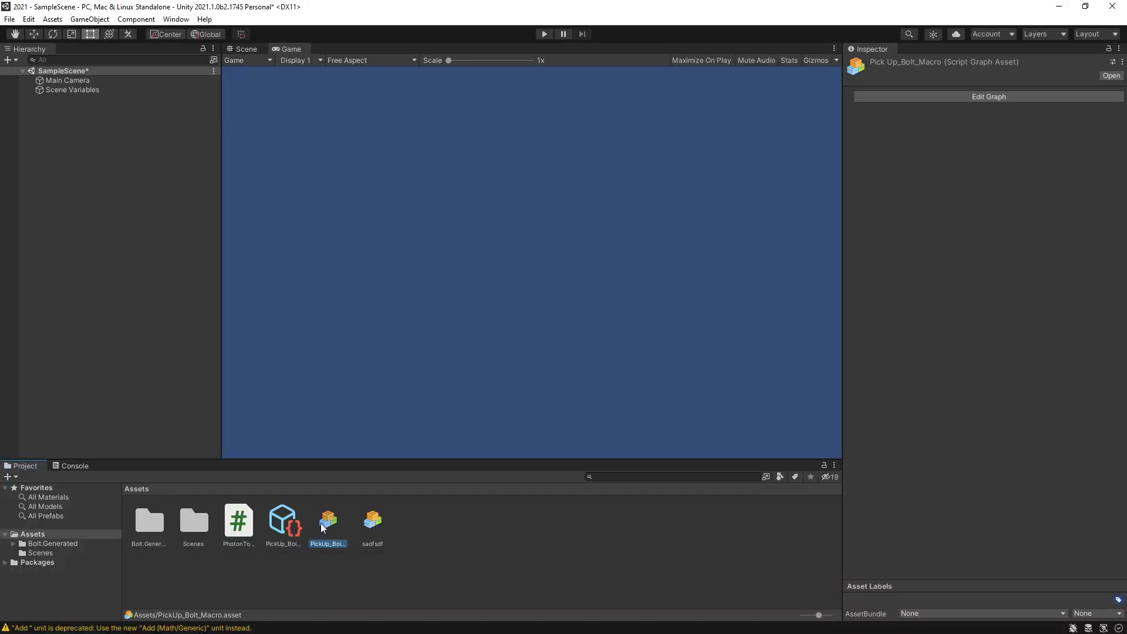
click(992, 97)
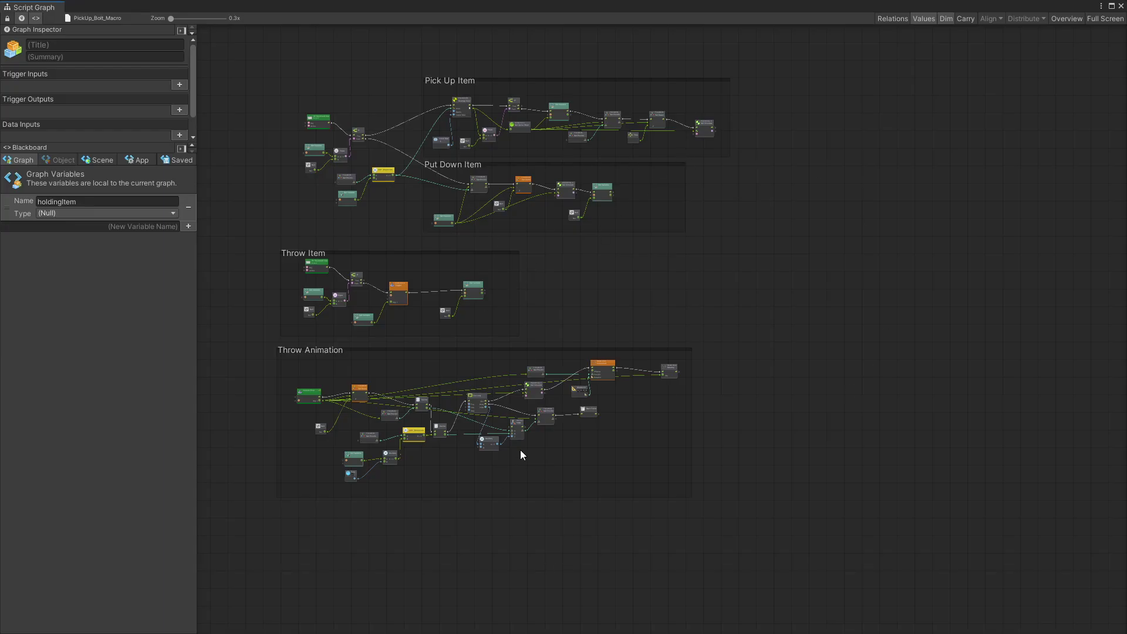
Step: Replace the deprecated Add node with a new two-input Add node
click(473, 291)
scroll(428, 194, up, 5)
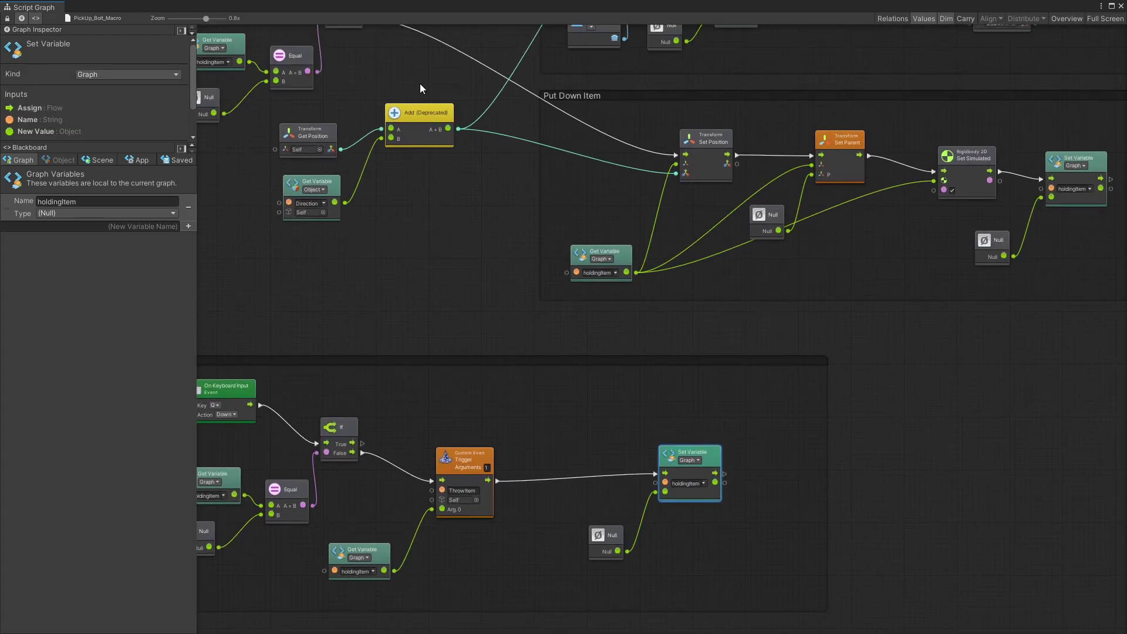
click(425, 117)
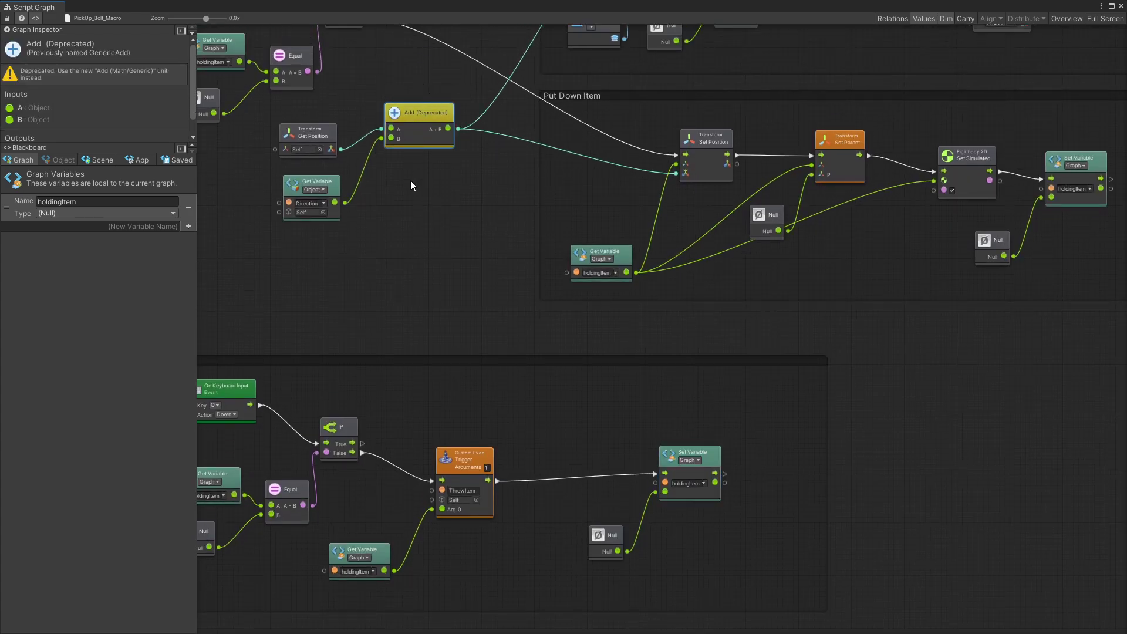
scroll(399, 196, up, 1)
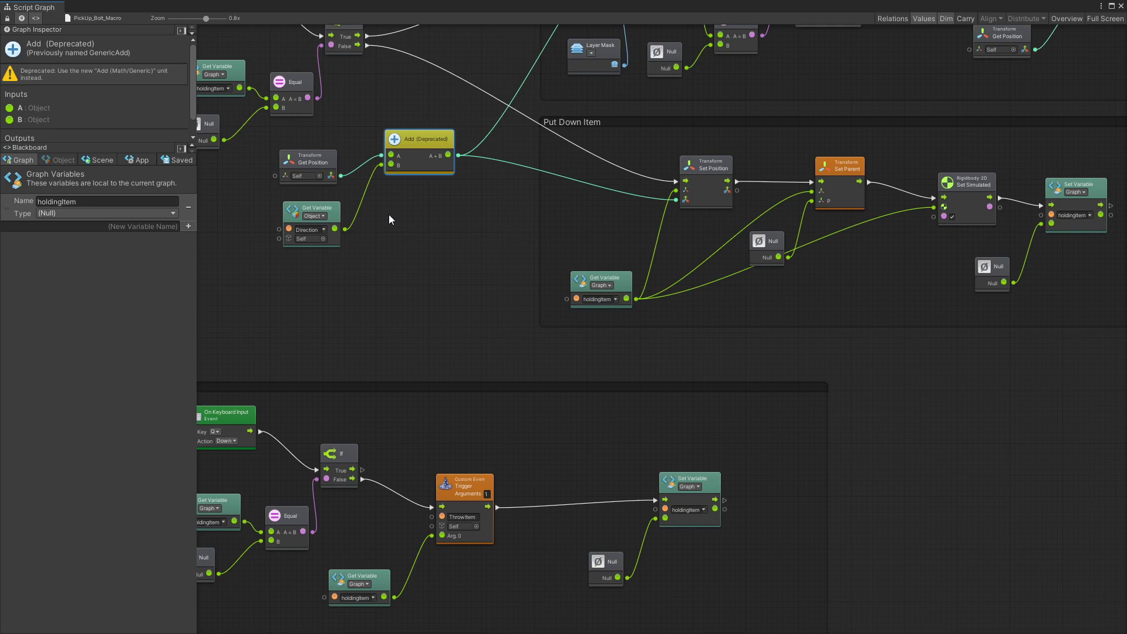
key(ctrl+z)
click(402, 287)
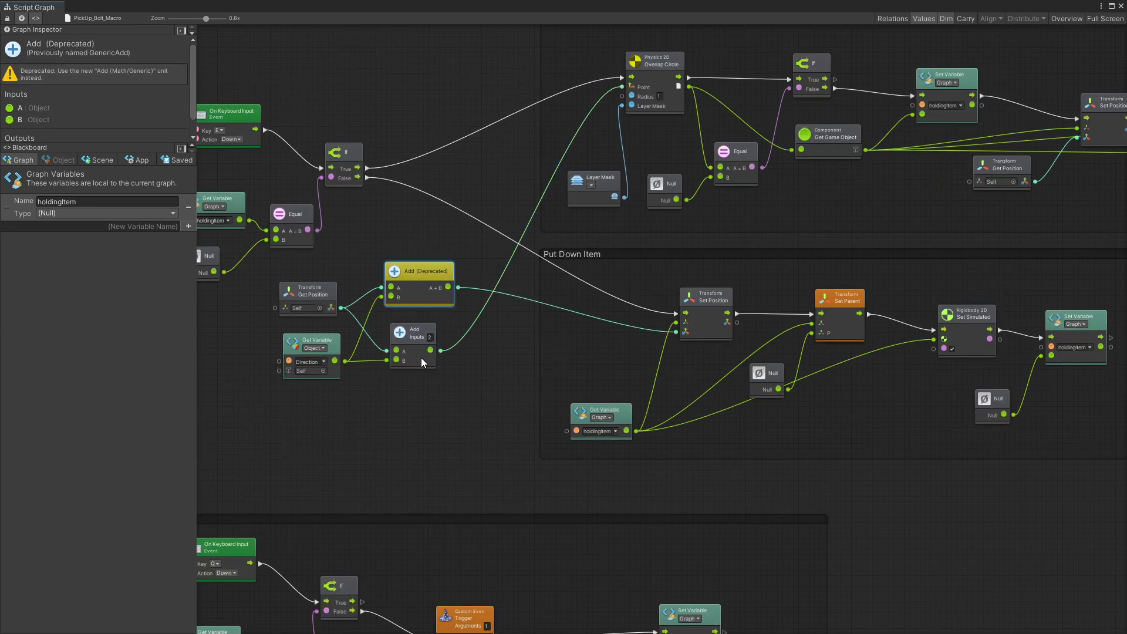
key(ctrl+z)
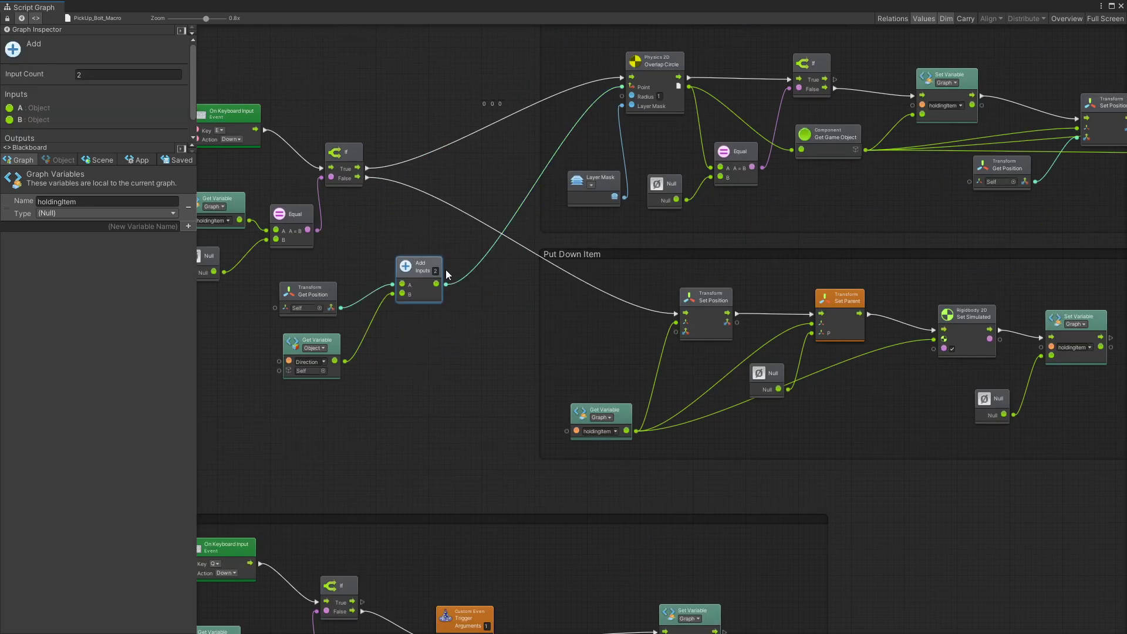
Step: Frame the whole graph and inspect the deprecated Add node in Throw Animation
key(Home)
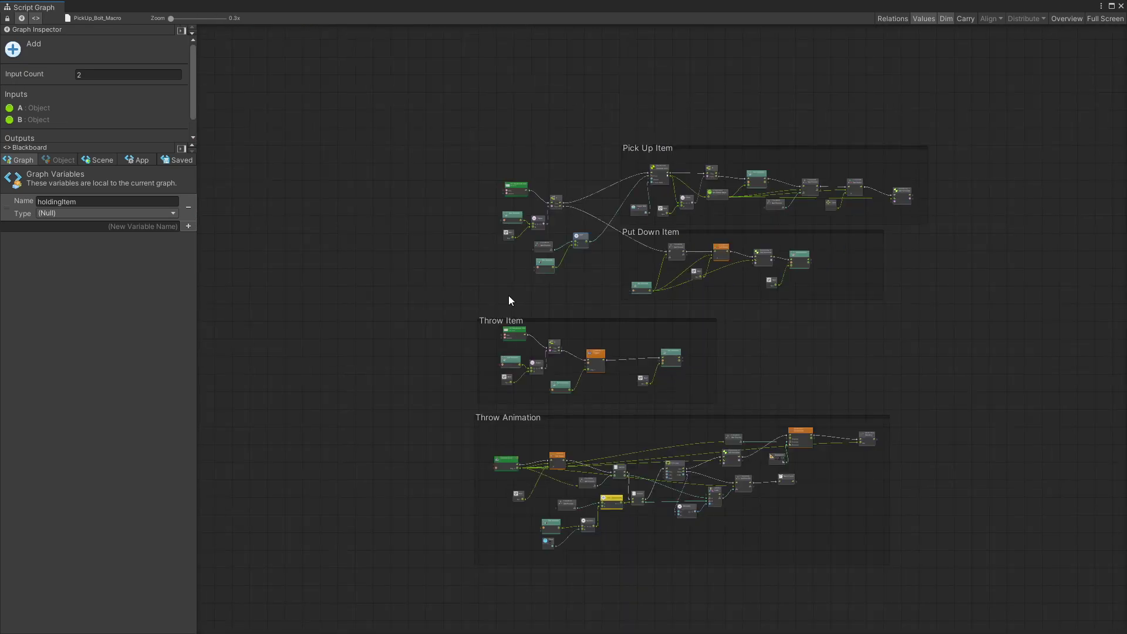
scroll(672, 534, up, 3)
click(609, 500)
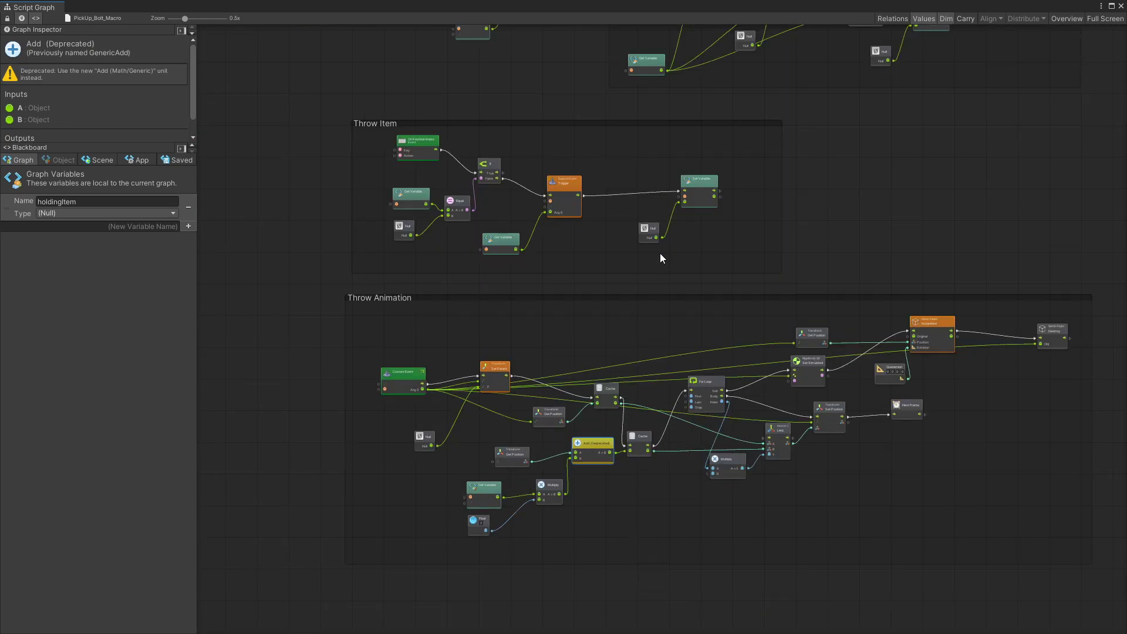
scroll(696, 259, up, 3)
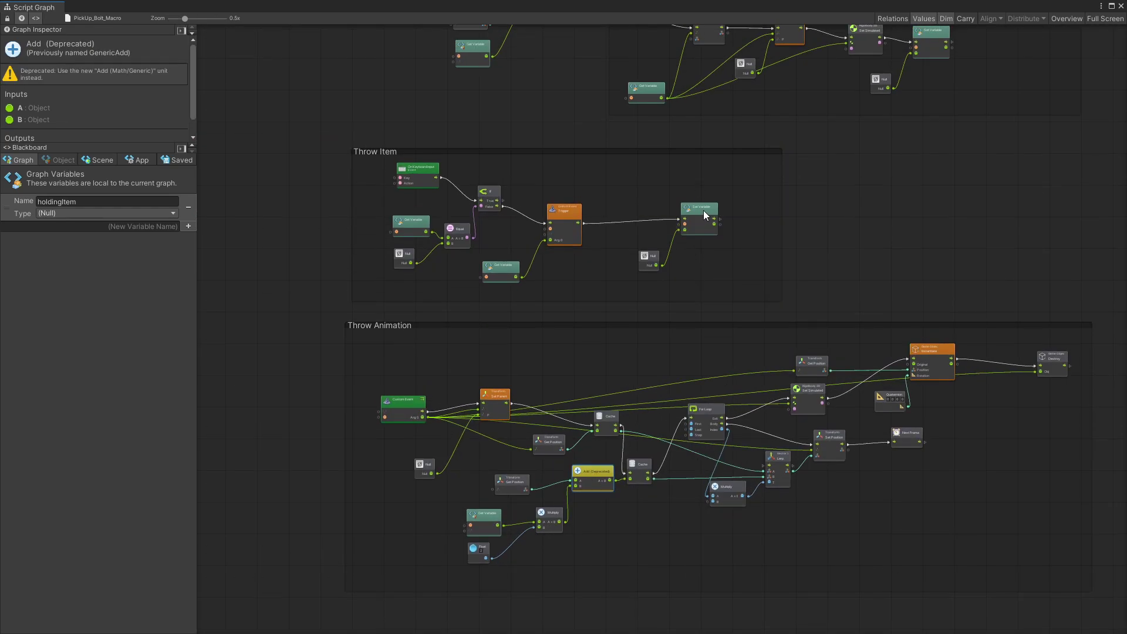
scroll(704, 210, up, 3)
click(1121, 6)
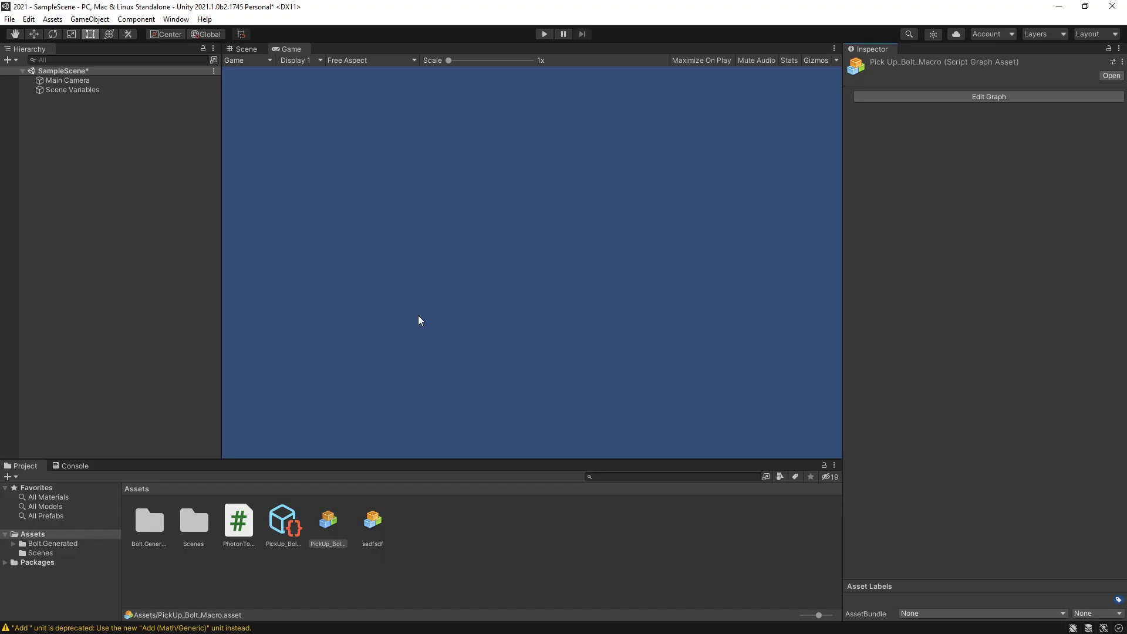